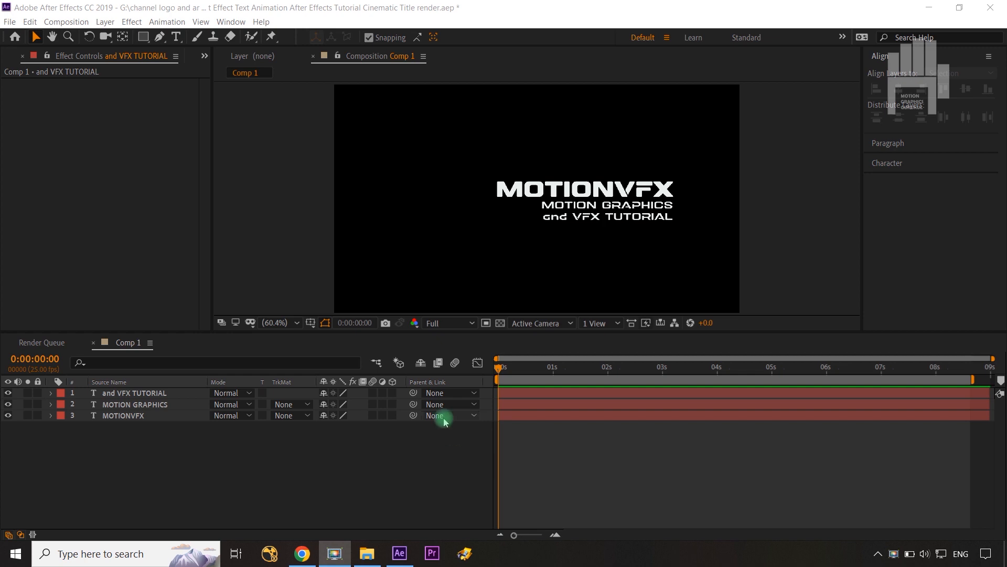
Set the label color of the "and VFX TUTORIAL" and "MOTION GRAPHICS" layers to Sea Foam.
left_click(337, 473)
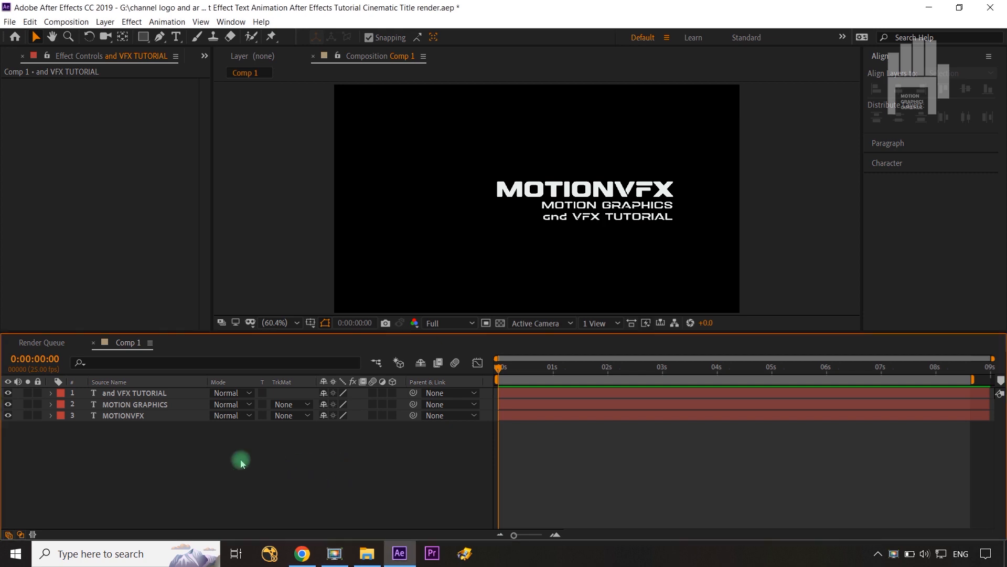
left_click(161, 392)
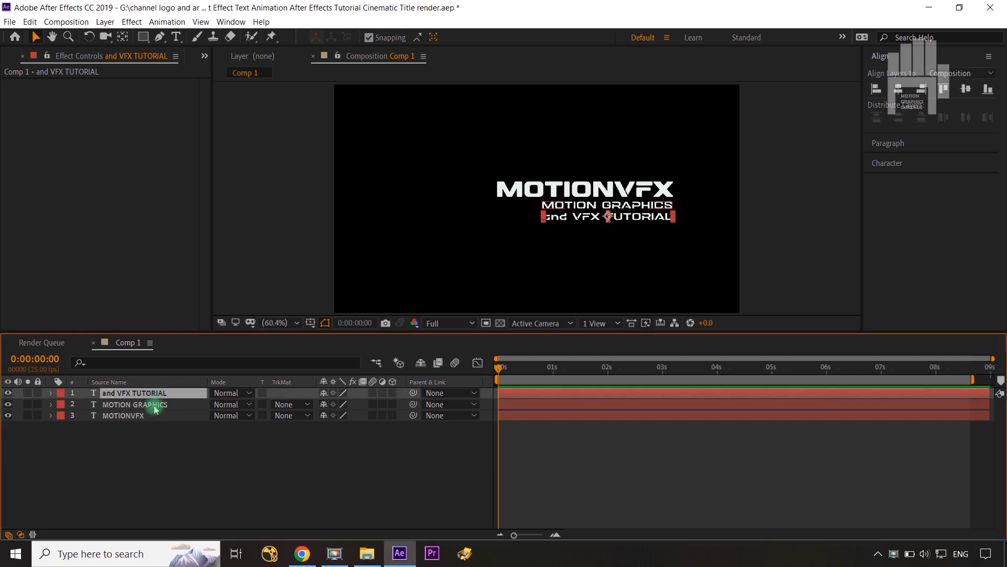
left_click(155, 408)
left_click(150, 417)
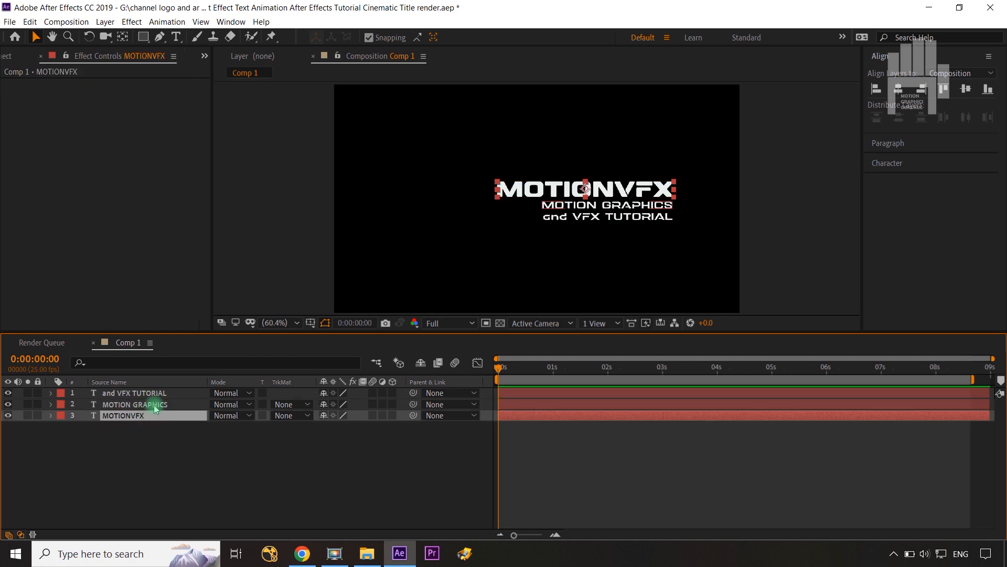
left_click(155, 409)
left_click(146, 392, "ctrl")
left_click(62, 393)
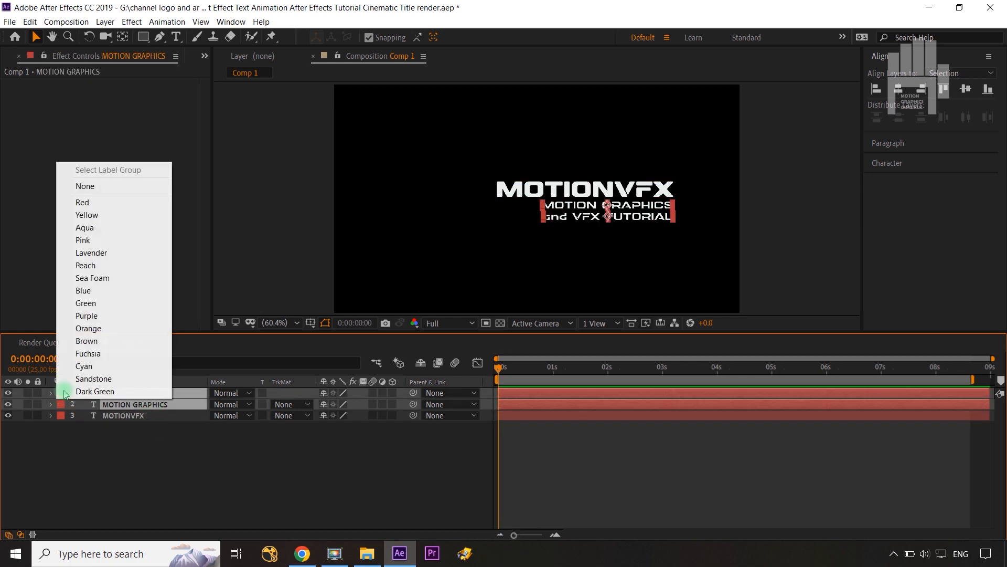
left_click(97, 277)
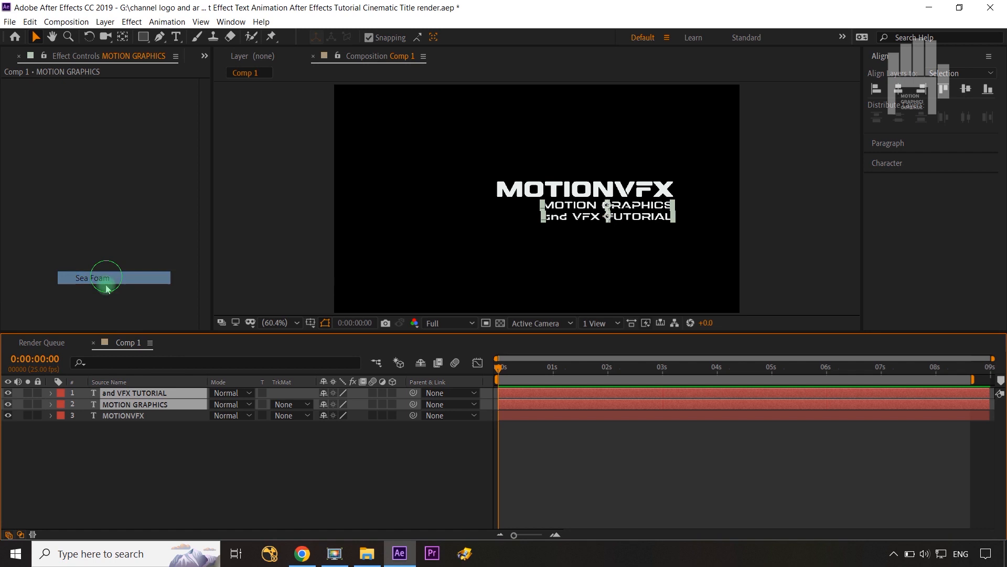
left_click(174, 487)
left_click(162, 417)
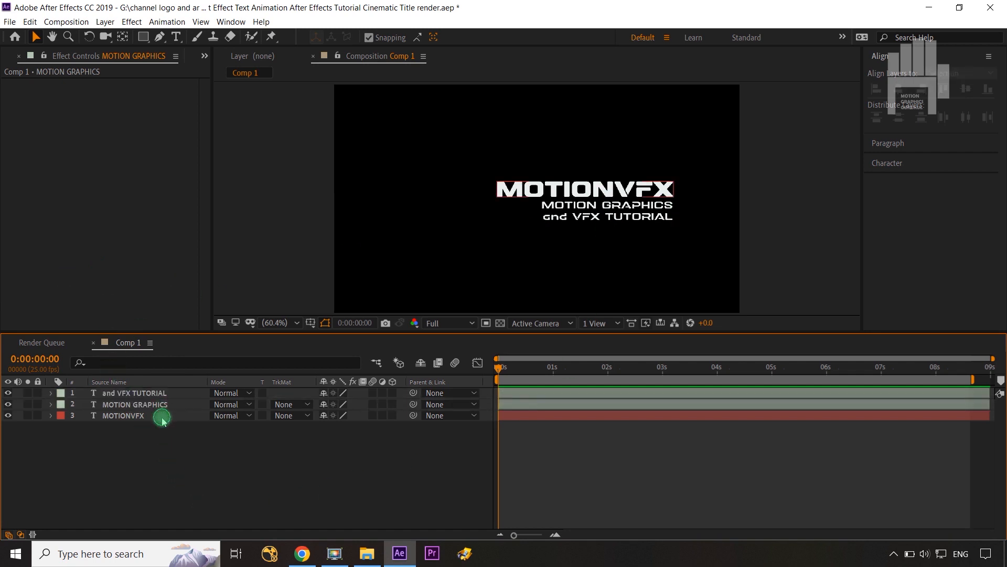
left_click(177, 452)
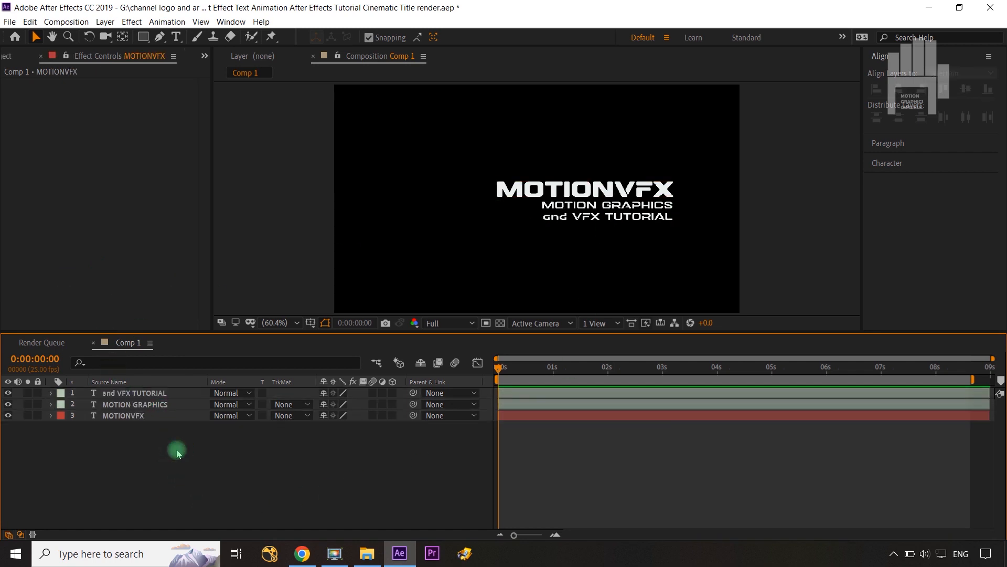
Give all three text layers Position keyframes at 0 seconds and at about 4.3 seconds.
left_click(153, 416)
left_click(150, 397, "shift")
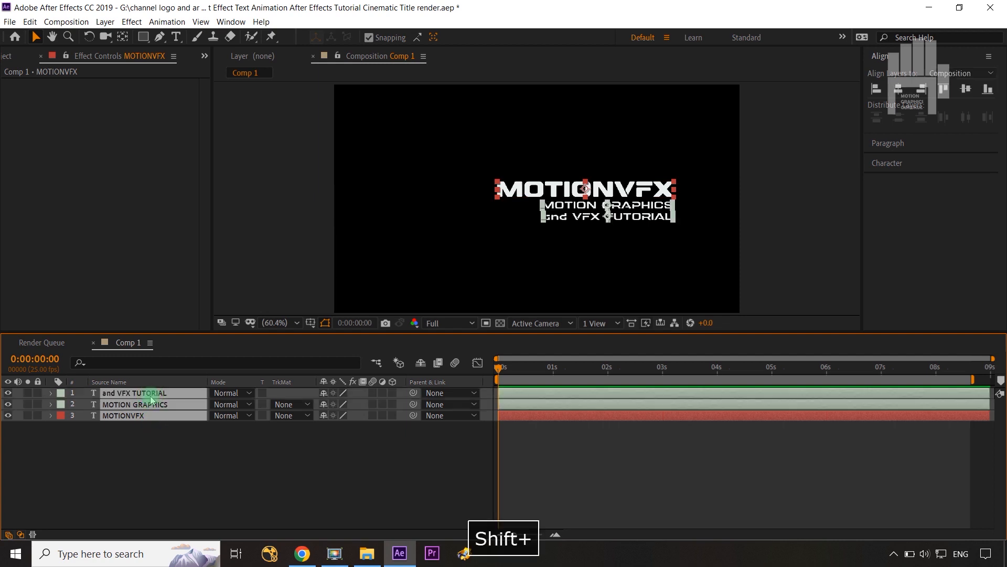
key("p")
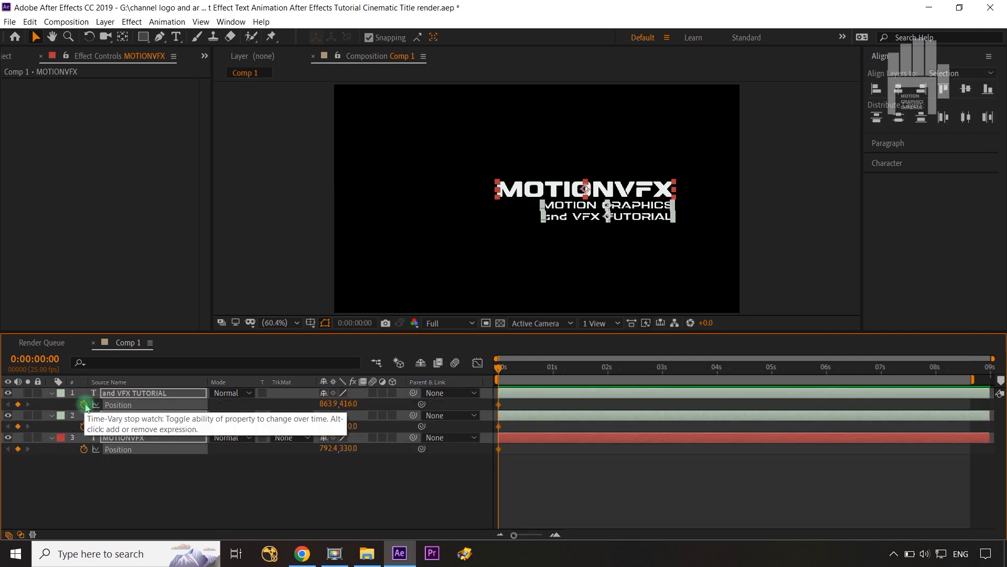
left_click(84, 404)
left_click_drag(499, 408, 732, 407)
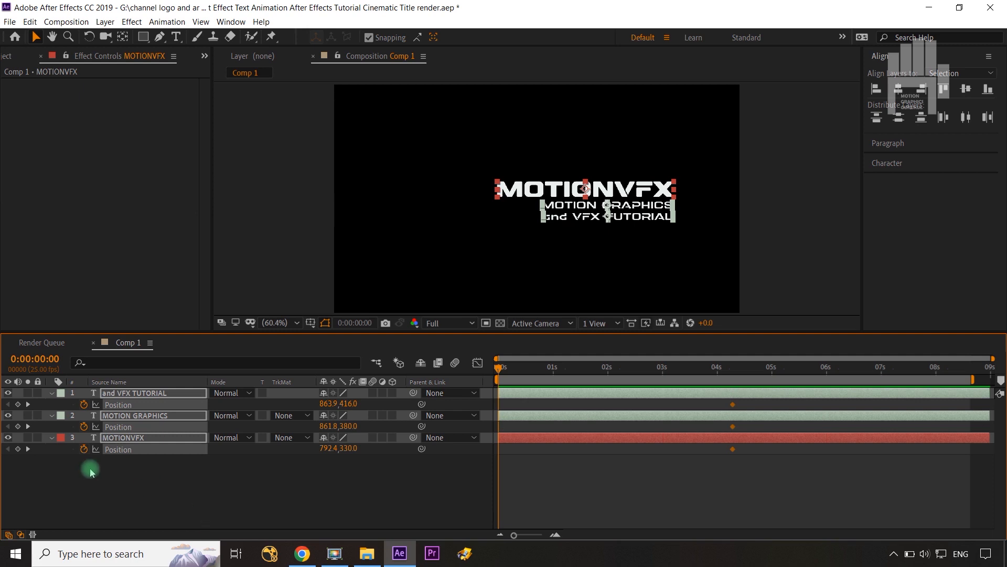
left_click(18, 404)
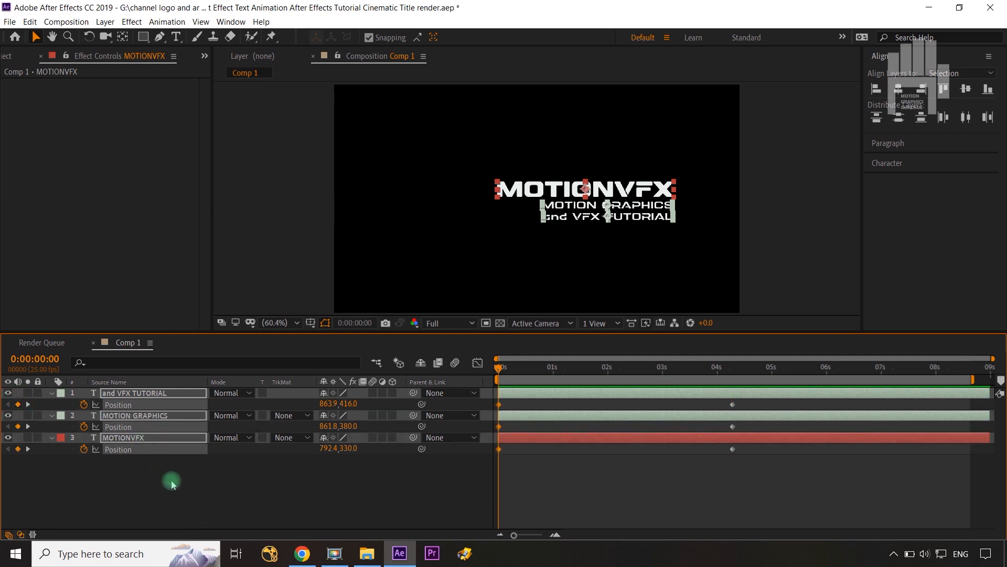
left_click(205, 507)
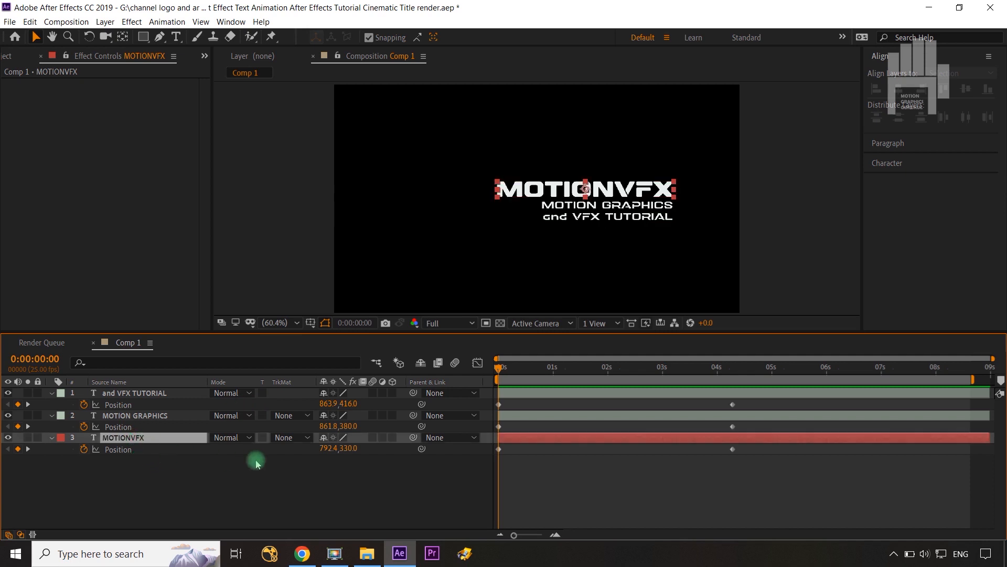
Set the MOTIONVFX layer's horizontal position to 933.4 at the first keyframe.
left_click(141, 438)
left_click_drag(325, 449, 410, 442)
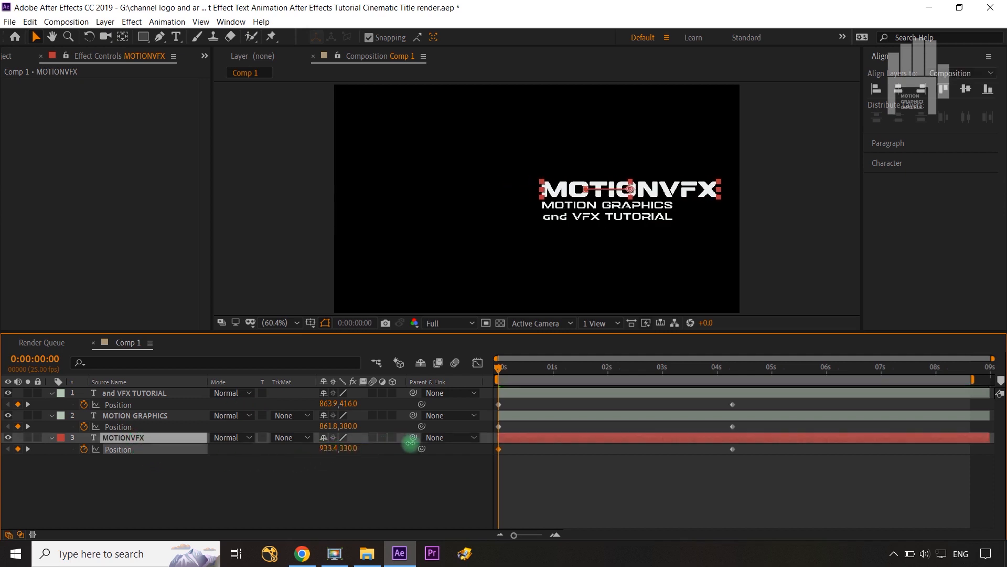
left_click(360, 506)
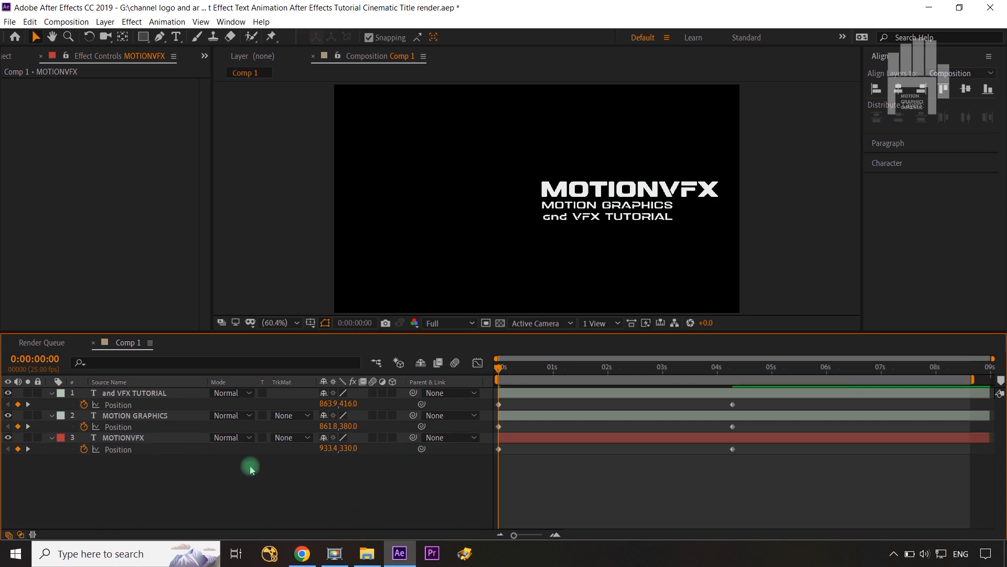
Shift both subtitle layers left together at the first keyframe, to X 700.8 for MOTION GRAPHICS and 702.9 for "and VFX TUTORIAL".
left_click(126, 417)
left_click(129, 394, "shift")
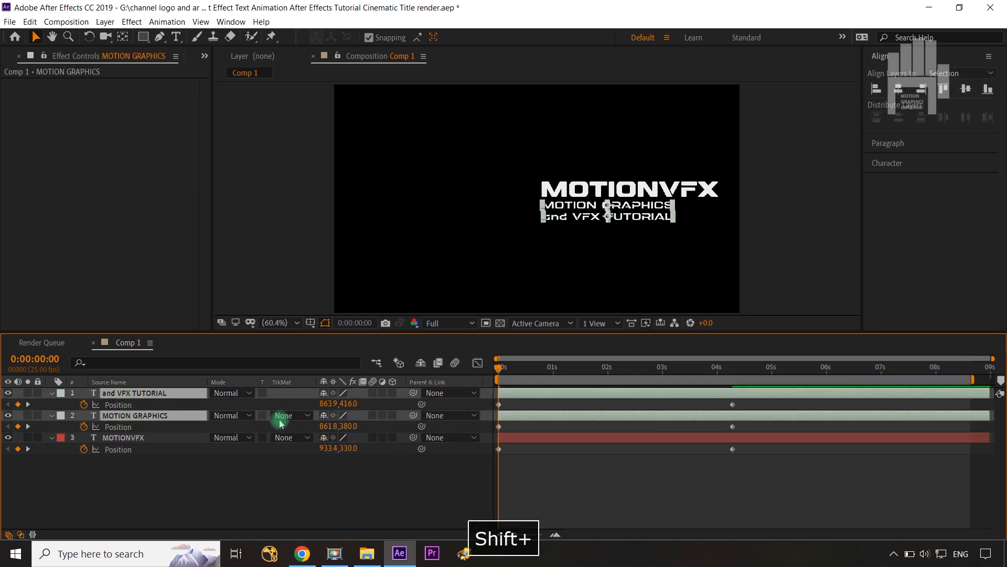
left_click_drag(329, 405, 225, 411)
left_click(276, 495)
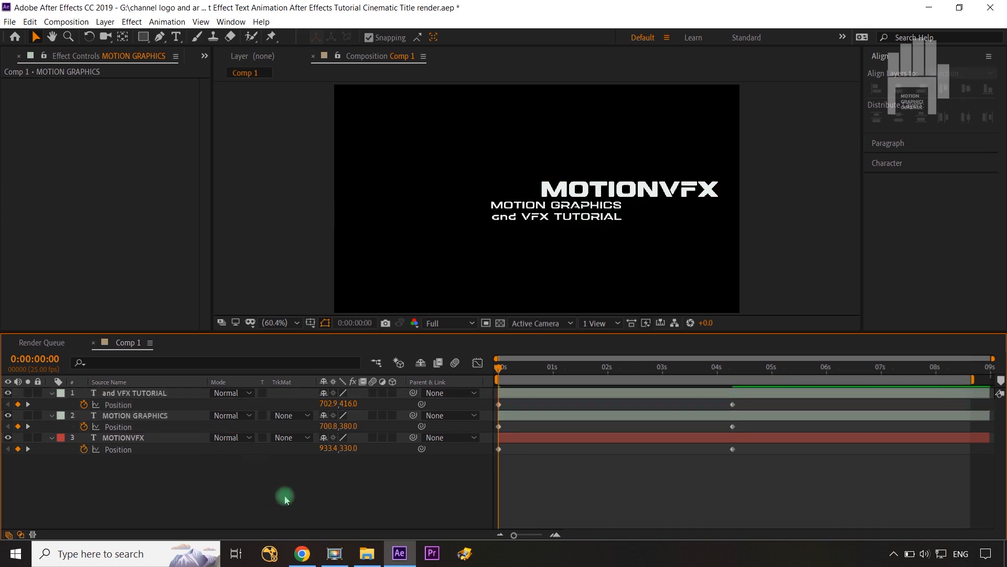
Apply Fast Box Blur to the MOTIONVFX layer and set its blur dimensions to Horizontal.
left_click(638, 203)
left_click(116, 440)
left_click(112, 415)
left_click(118, 438)
left_click(131, 442)
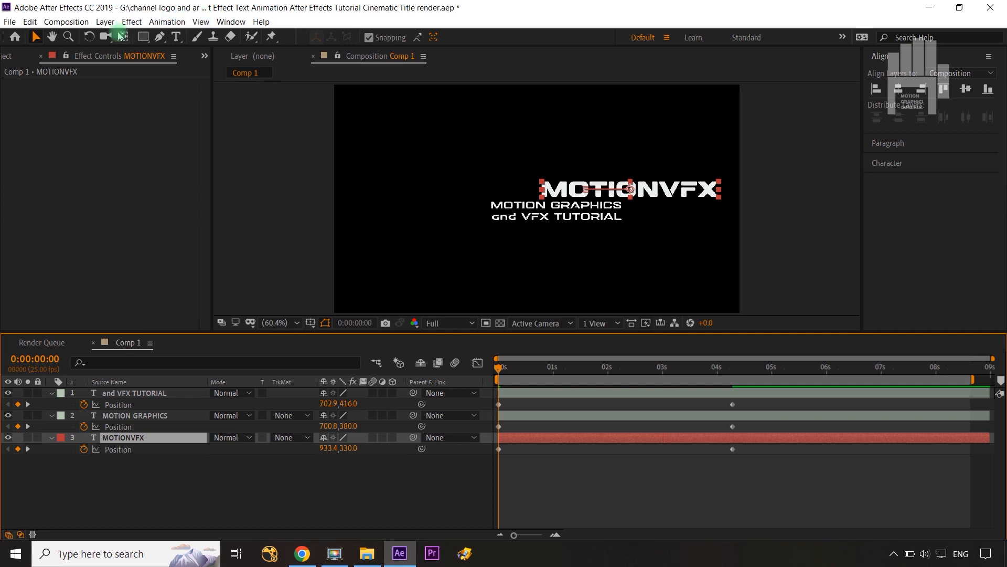
left_click(132, 21)
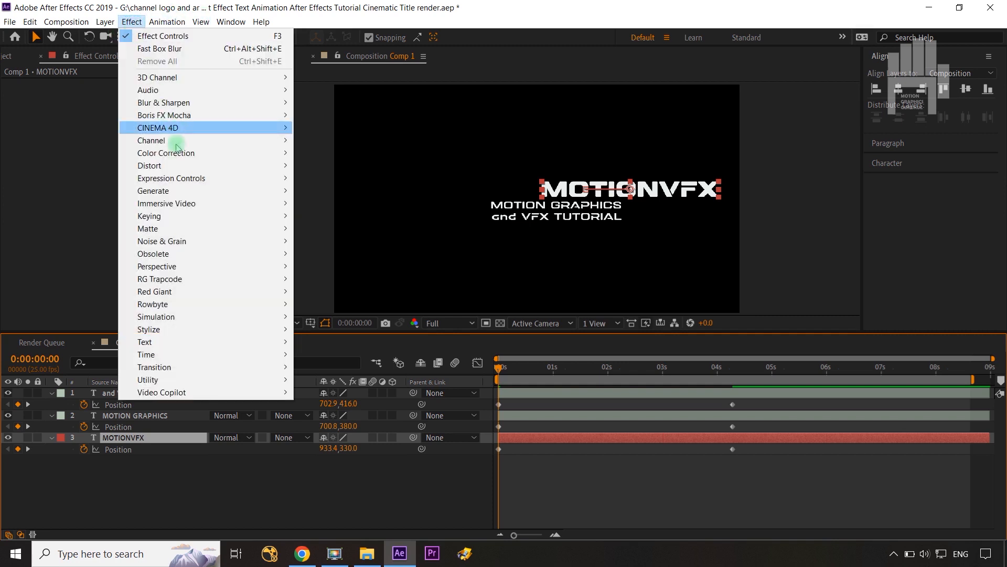
mouse_move(168, 102)
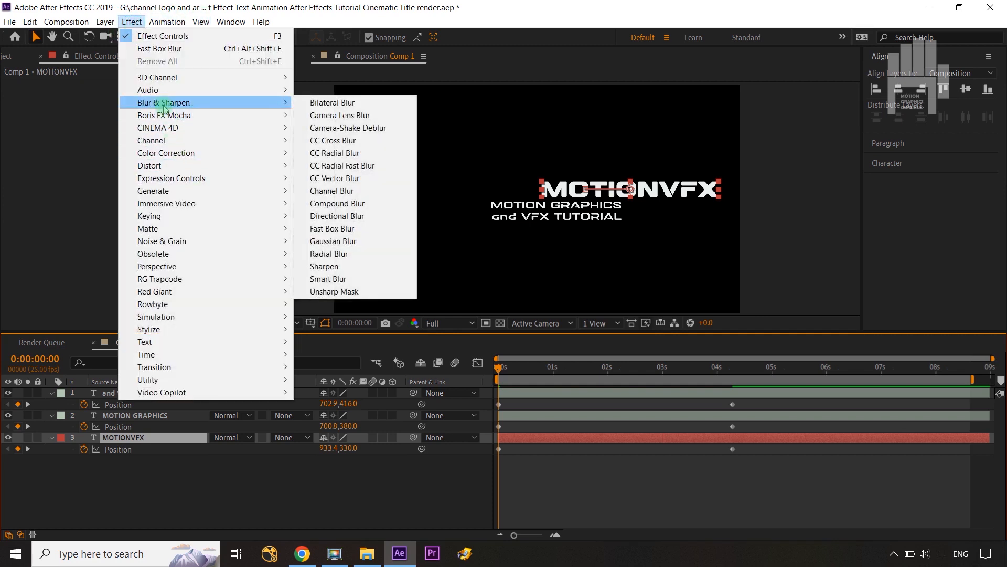
left_click(333, 230)
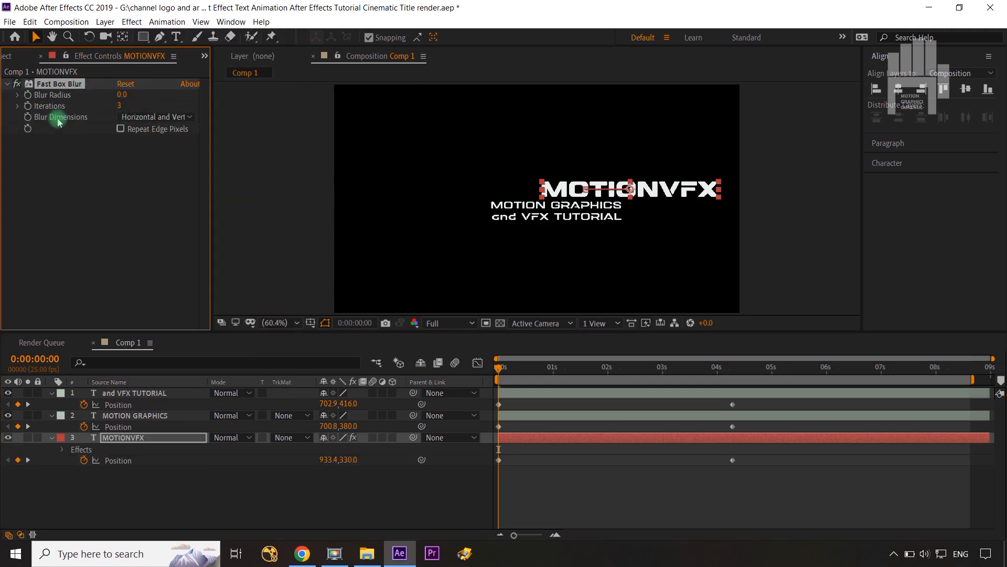
left_click(154, 116)
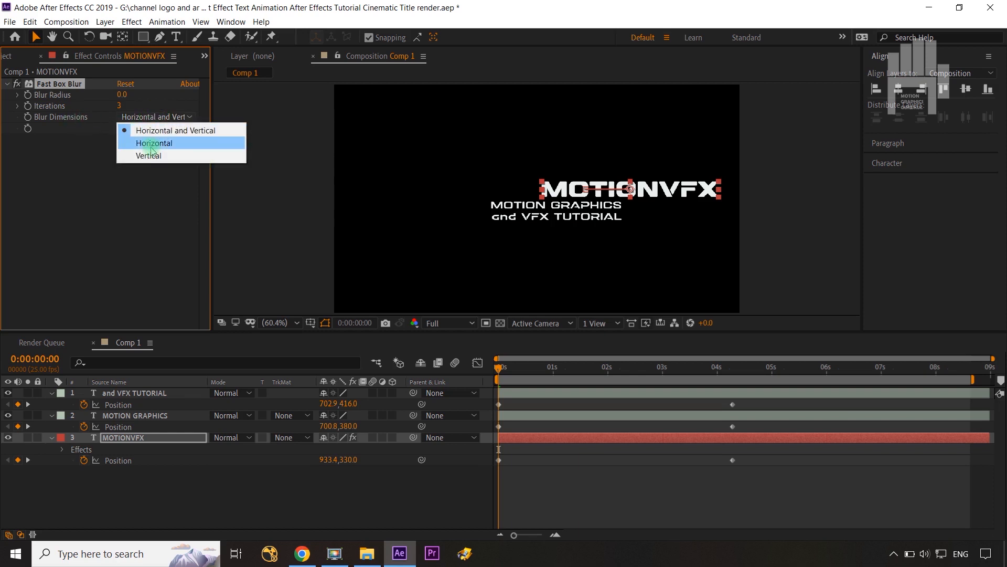
left_click(151, 143)
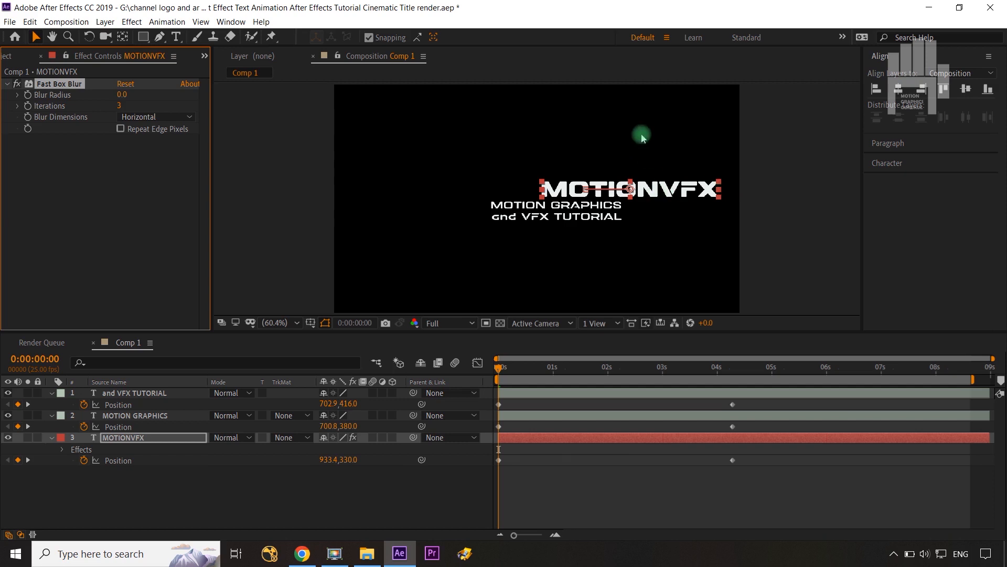
Set the blur radius of the MOTIONVFX layer's Fast Box Blur to 323.
left_click(173, 117)
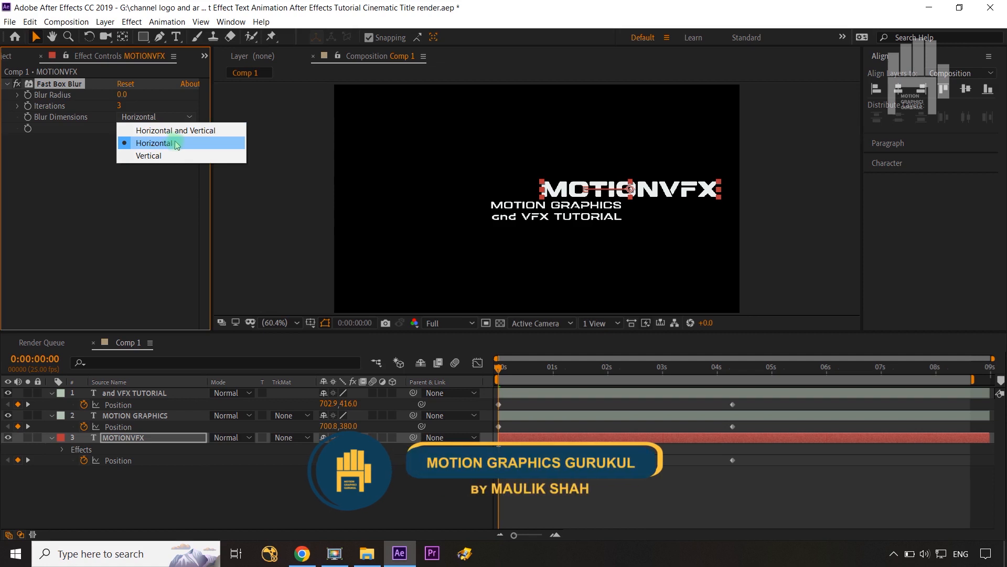
left_click(142, 206)
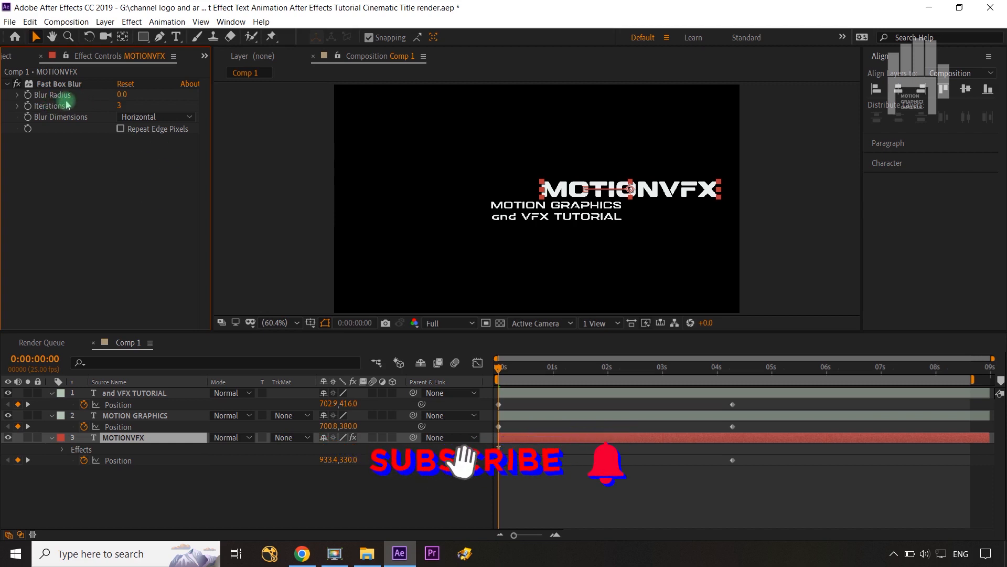
mouse_move(122, 95)
left_mouse_down()
mouse_move(366, 85)
mouse_move(306, 94)
left_mouse_up()
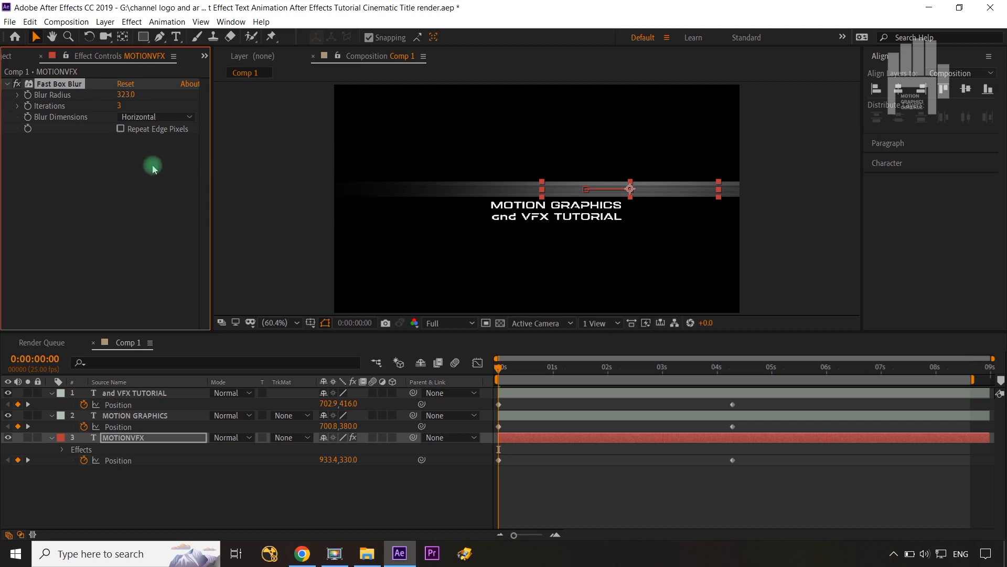
Copy the Fast Box Blur effect from the MOTIONVFX layer onto the MOTION GRAPHICS layer.
left_click(157, 416)
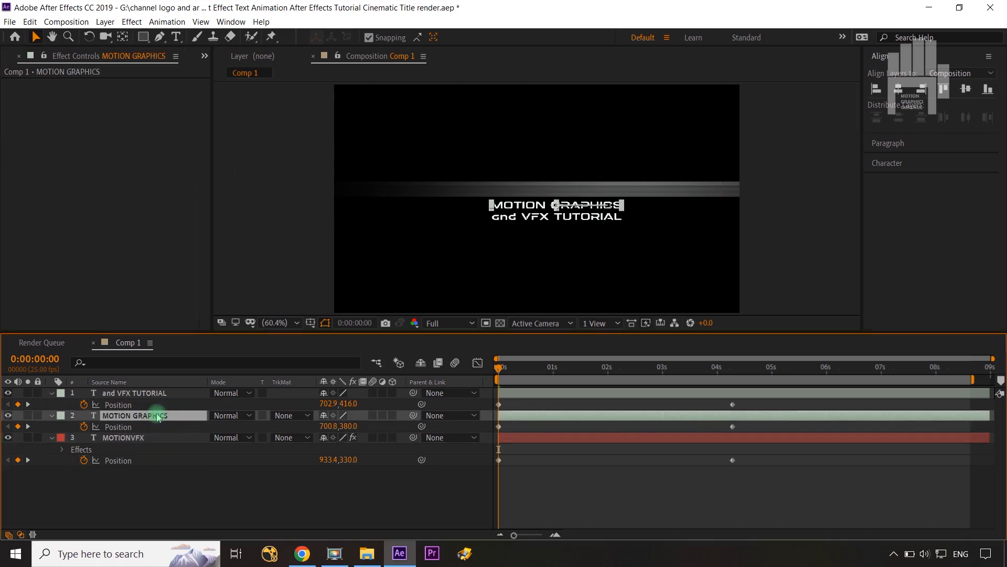
left_click(155, 437)
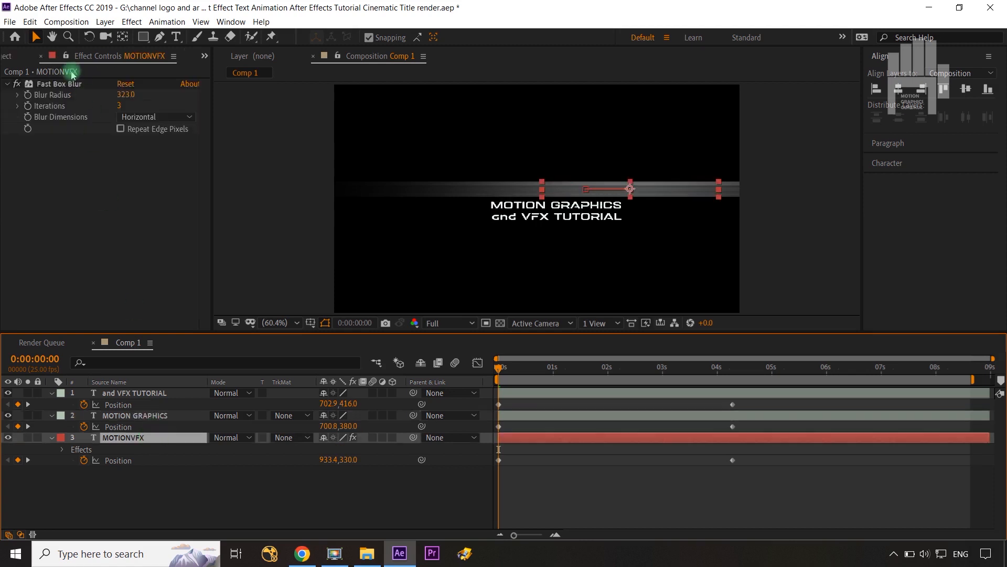
left_click(65, 82)
key("ctrl+c")
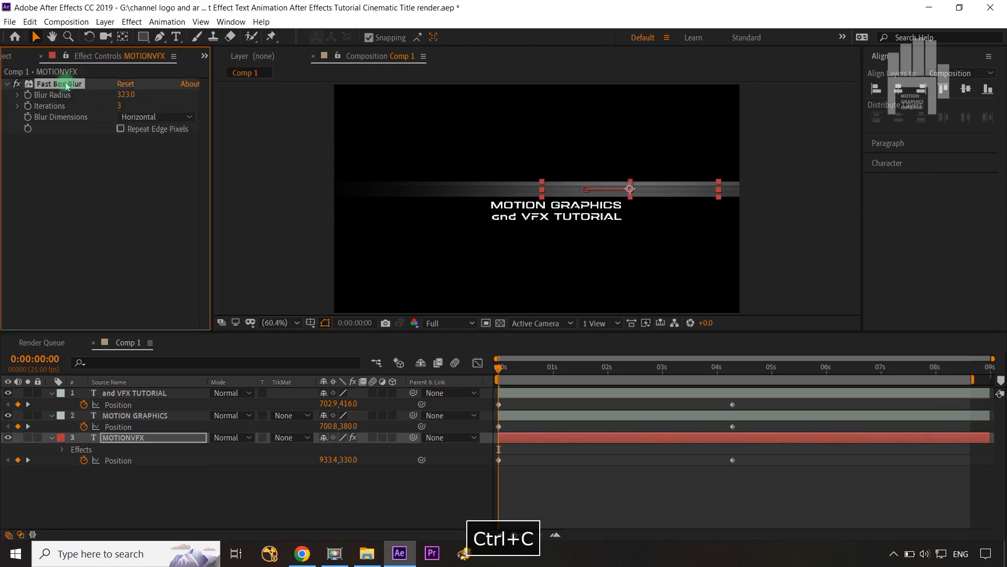
left_click(136, 414)
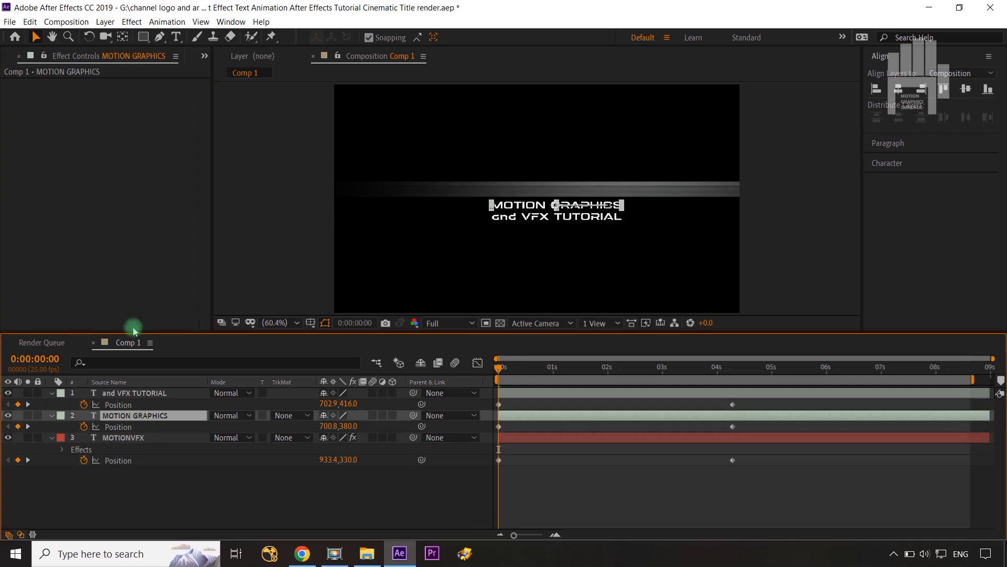
key("ctrl+v")
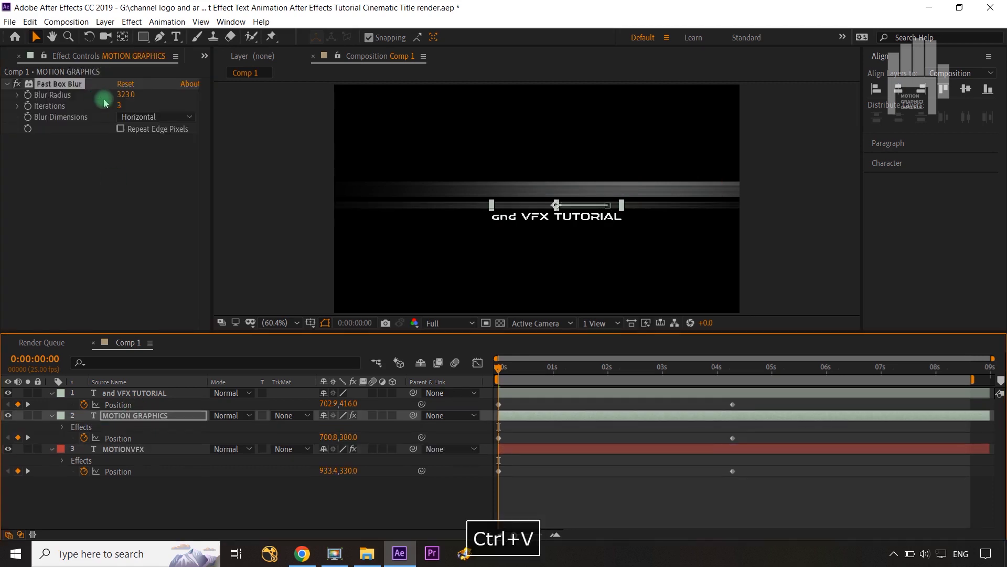
Reset the MOTION GRAPHICS layer's Fast Box Blur, then set it to Horizontal with a blur radius of 166.
left_click(125, 84)
left_click(161, 117)
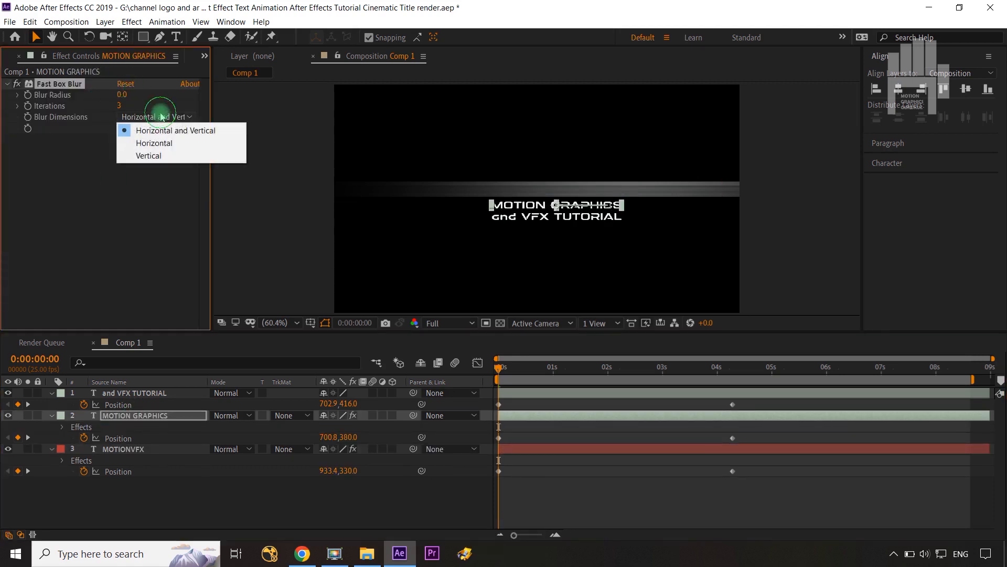
left_click(155, 143)
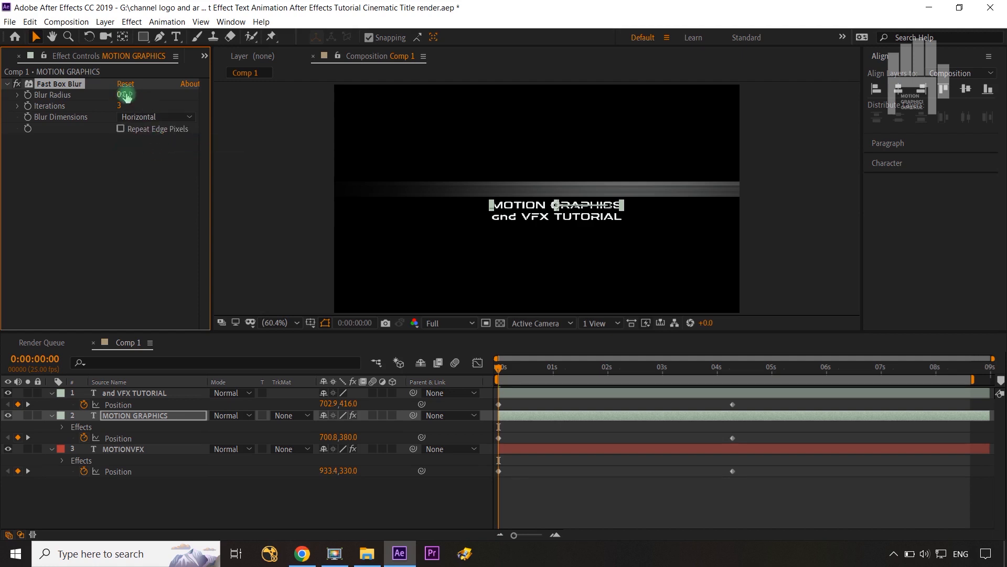
left_click_drag(174, 93, 219, 93)
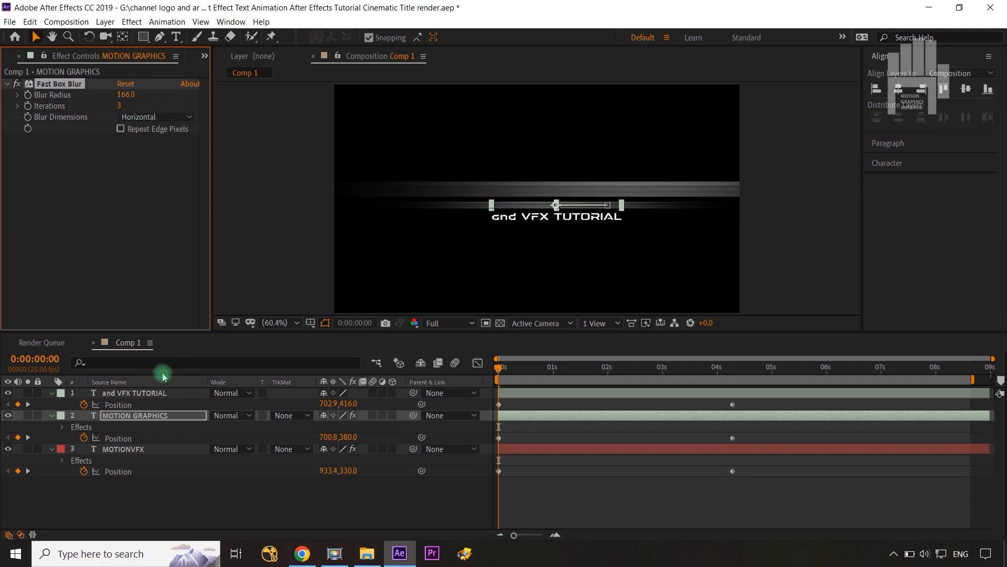
Paste the copied Fast Box Blur effect onto the "and VFX TUTORIAL" layer.
left_click(155, 397)
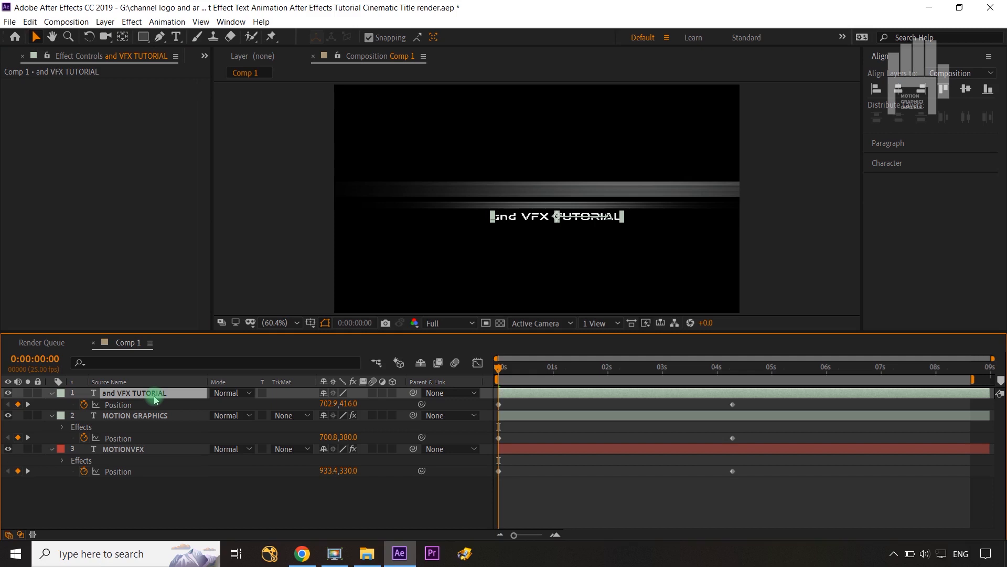
key("ctrl+v")
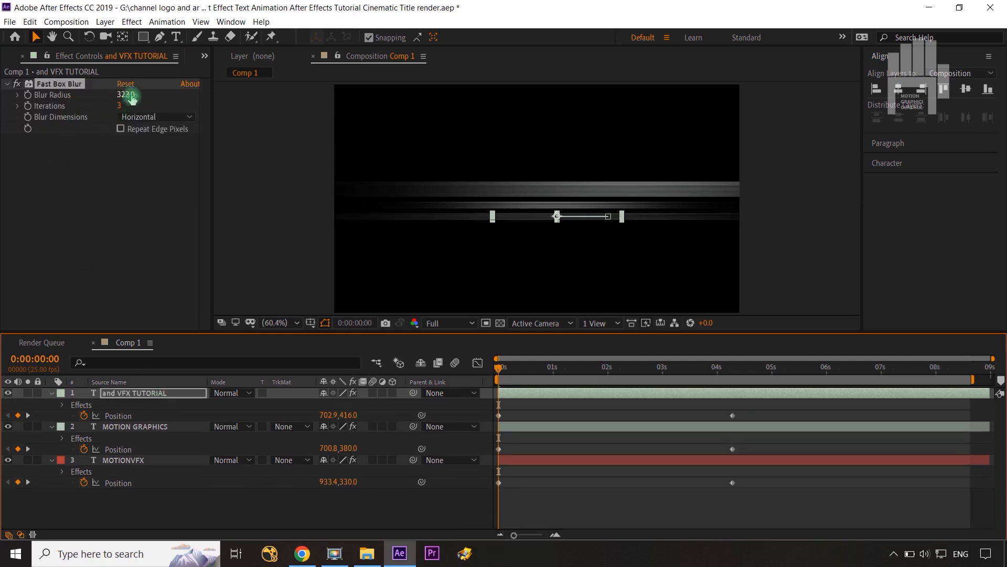
Set the blur radius of the "and VFX TUTORIAL" layer's Fast Box Blur to 81.
left_click_drag(128, 94, 20, 98)
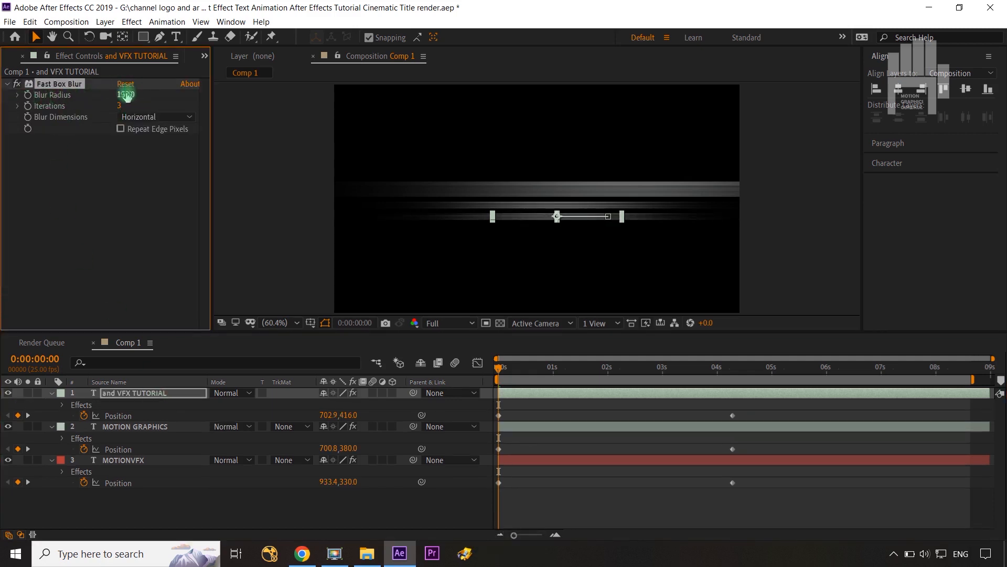
left_click_drag(126, 95, 70, 93)
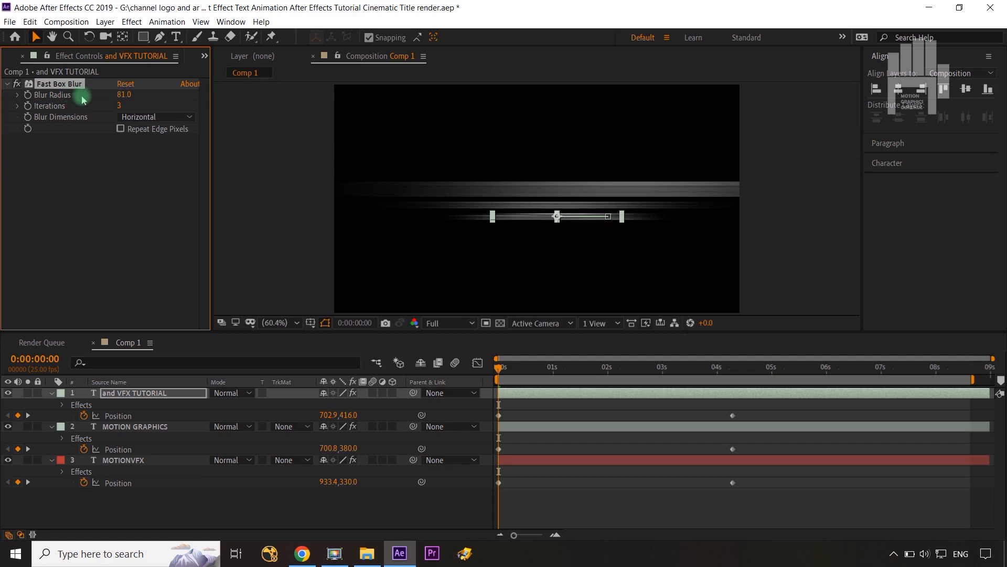
left_click(405, 505)
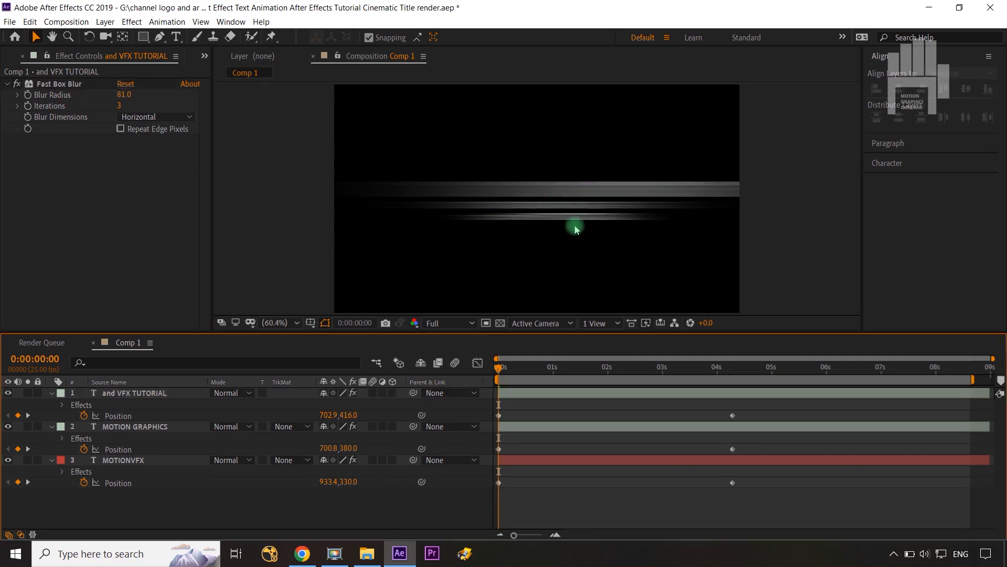
Add a starting Blur Radius keyframe at 0:00:00:00 on each of the three text layers.
left_click(27, 96)
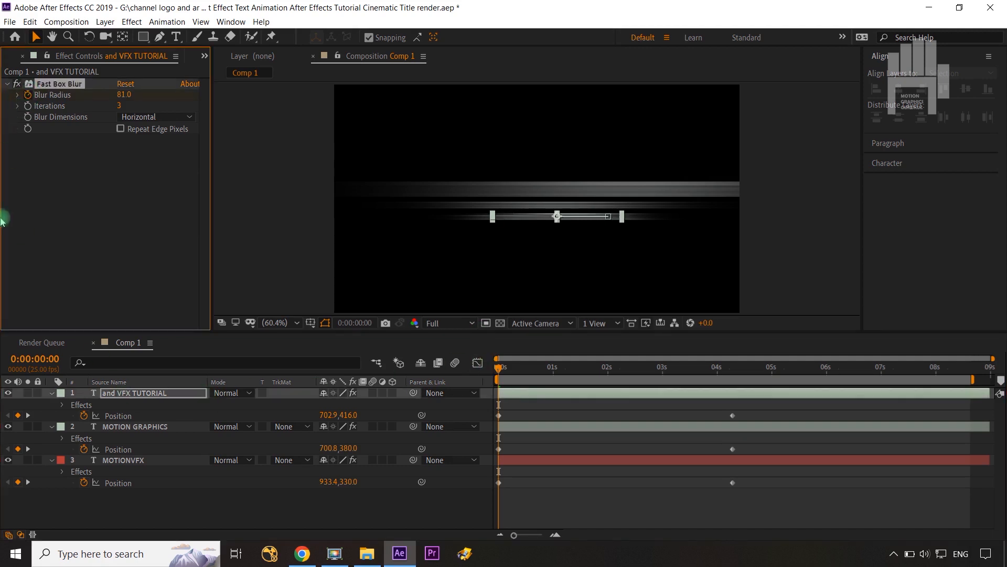
left_click(141, 426)
left_click(28, 95)
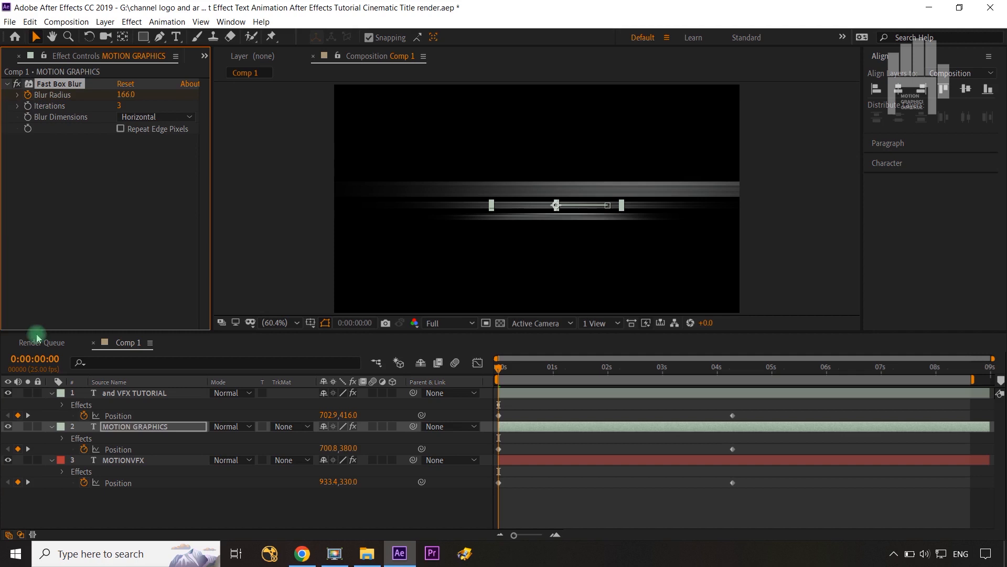
left_click(142, 460)
left_click(28, 96)
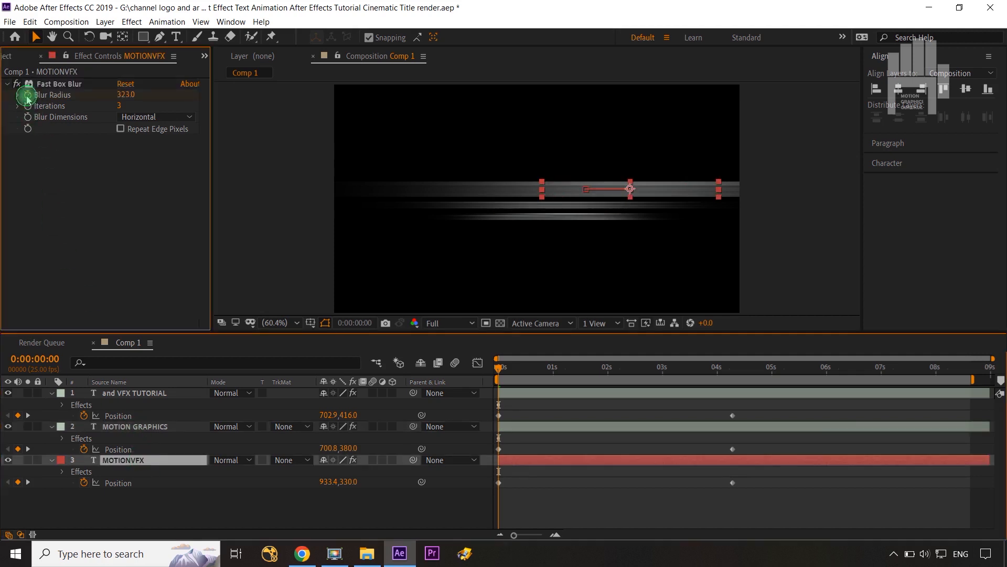
Select all three text layers and show their keyframed properties in the timeline.
left_click(157, 392)
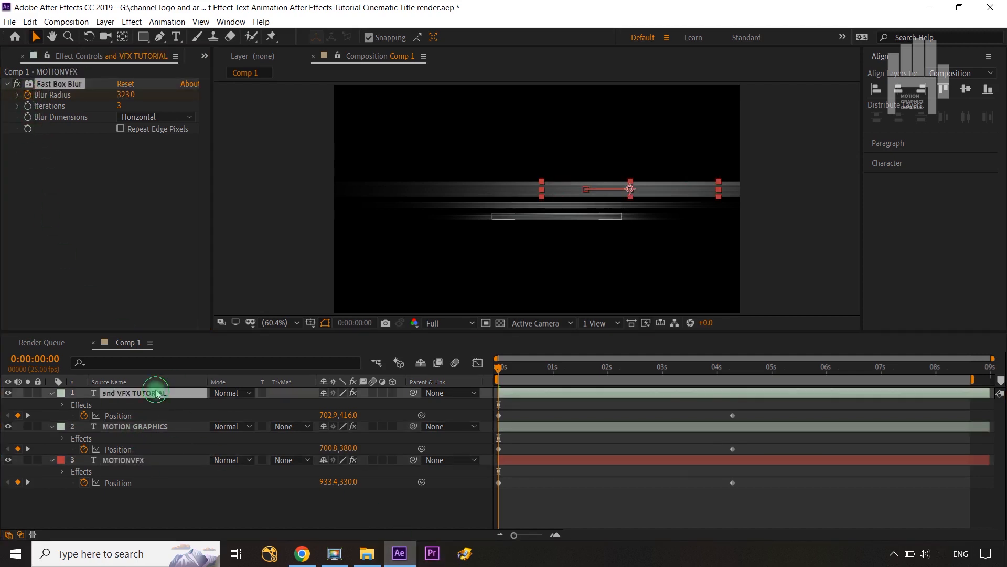
left_click(165, 461, "shift")
key("u")
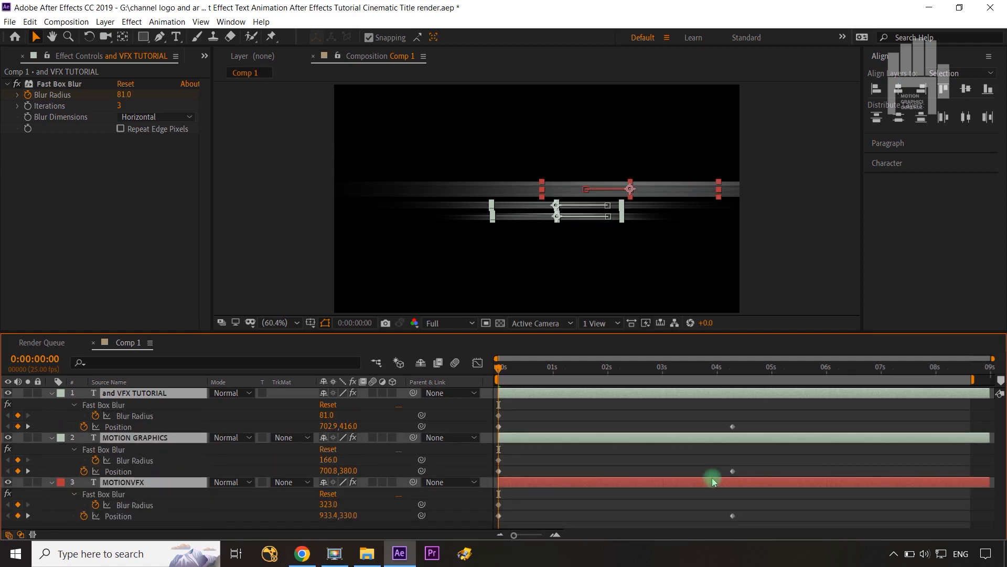
Keyframe the Blur Radius of all three text layers to 0 at 0:00:02:16.
left_click_drag(499, 370, 642, 385)
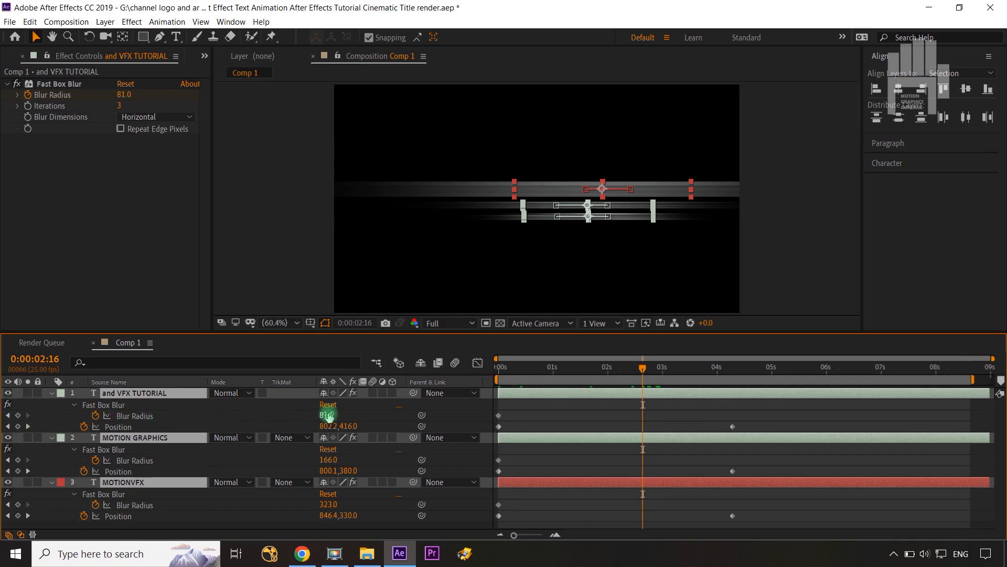
type("0")
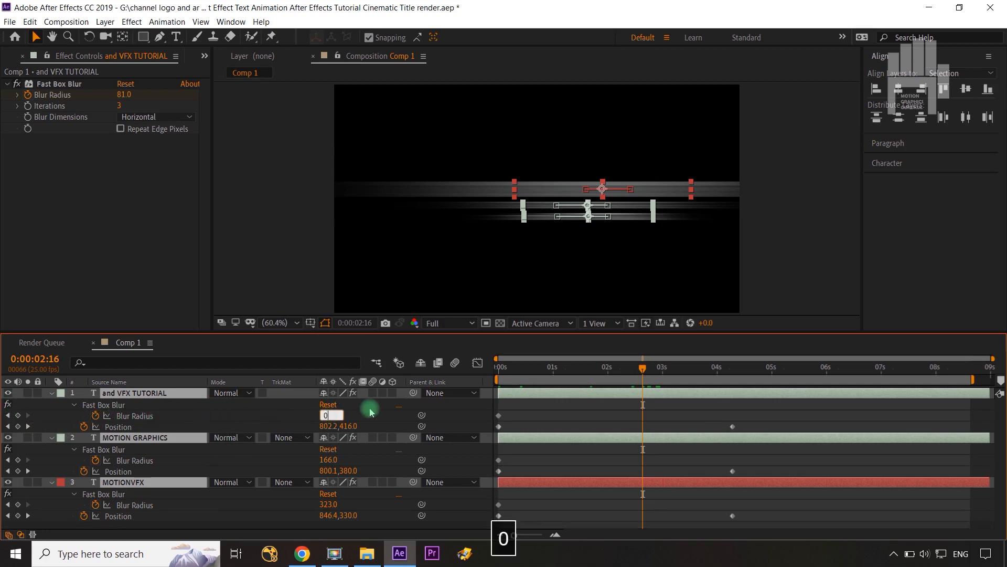
key("Return")
left_click(329, 459)
type("0")
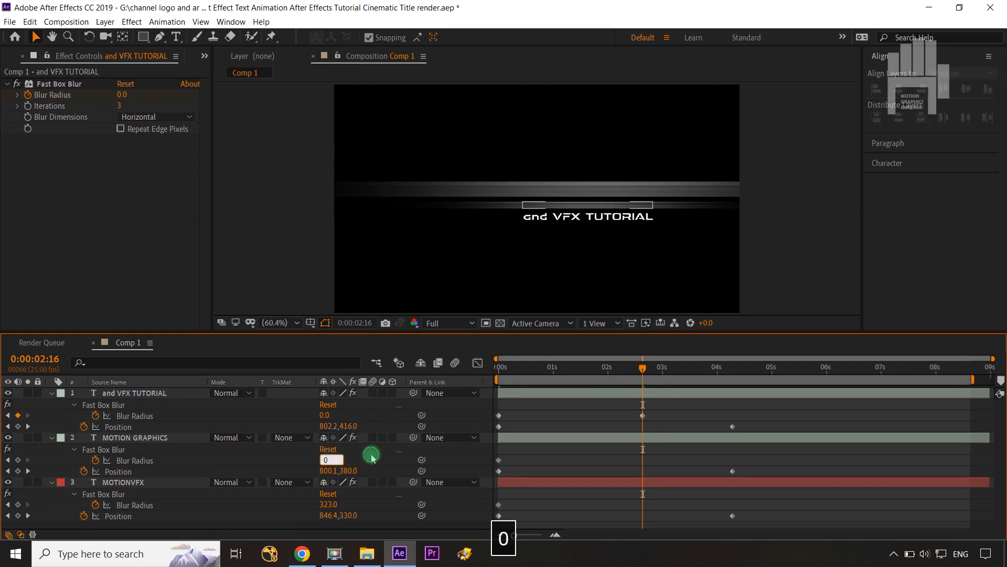
key("Return")
left_click(330, 504)
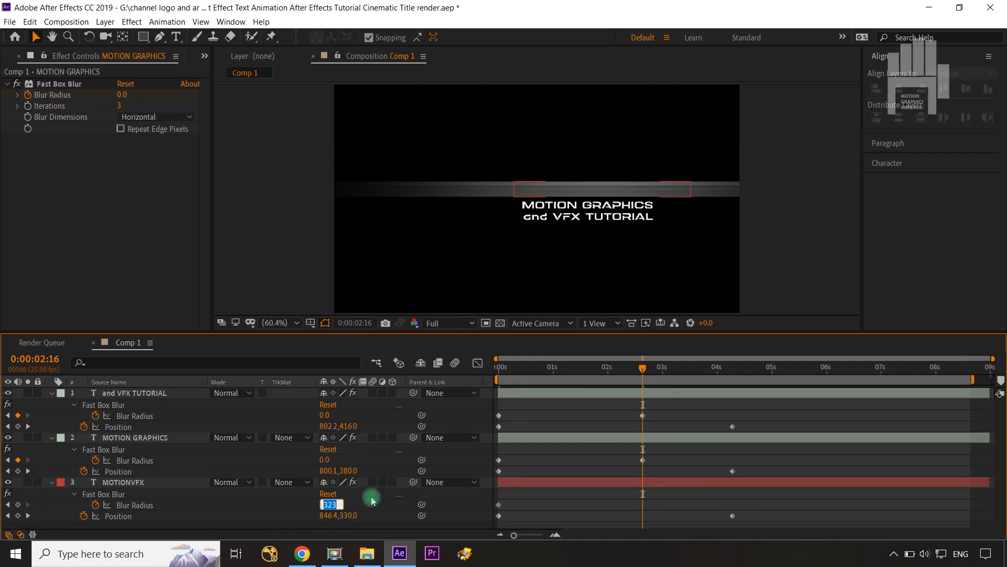
type("0")
key("Return")
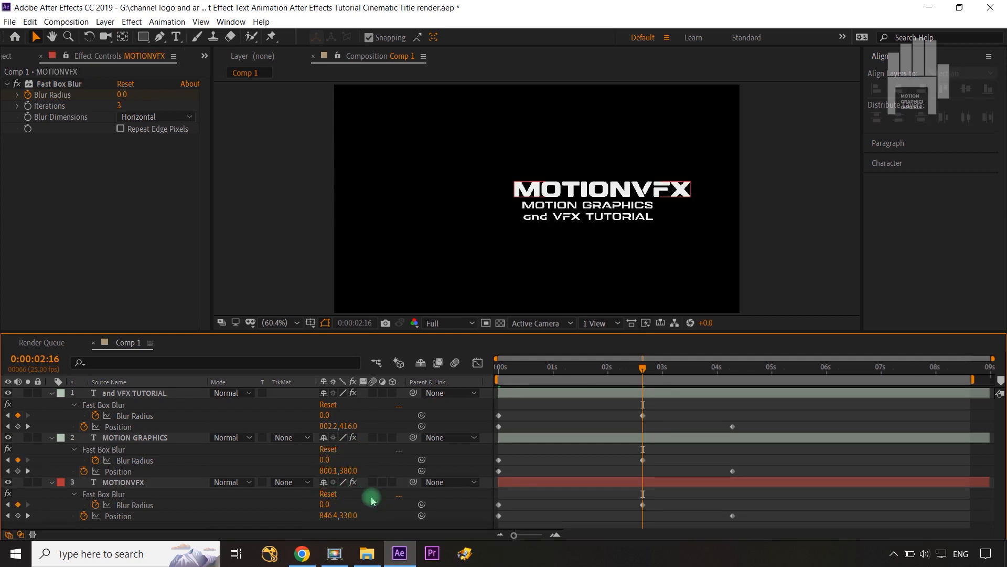
Apply Easy Ease to all position and blur radius keyframes of the three text layers.
left_click_drag(776, 404, 478, 524)
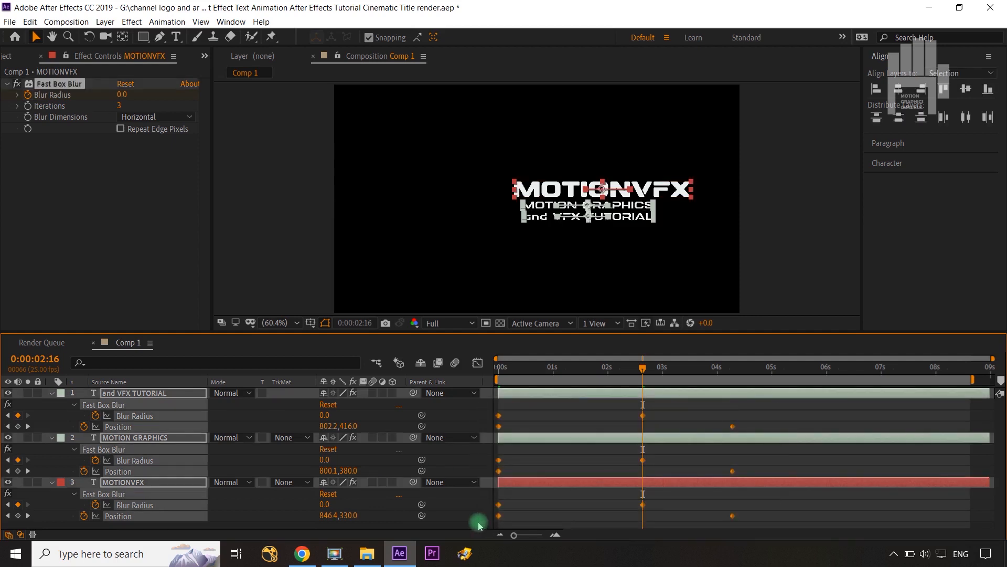
key("F9")
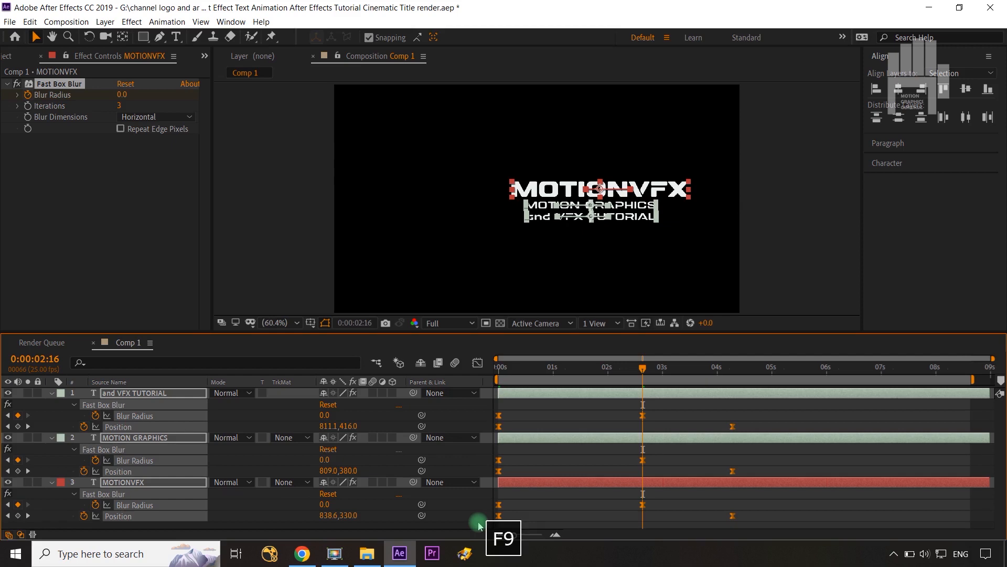
left_click(462, 466)
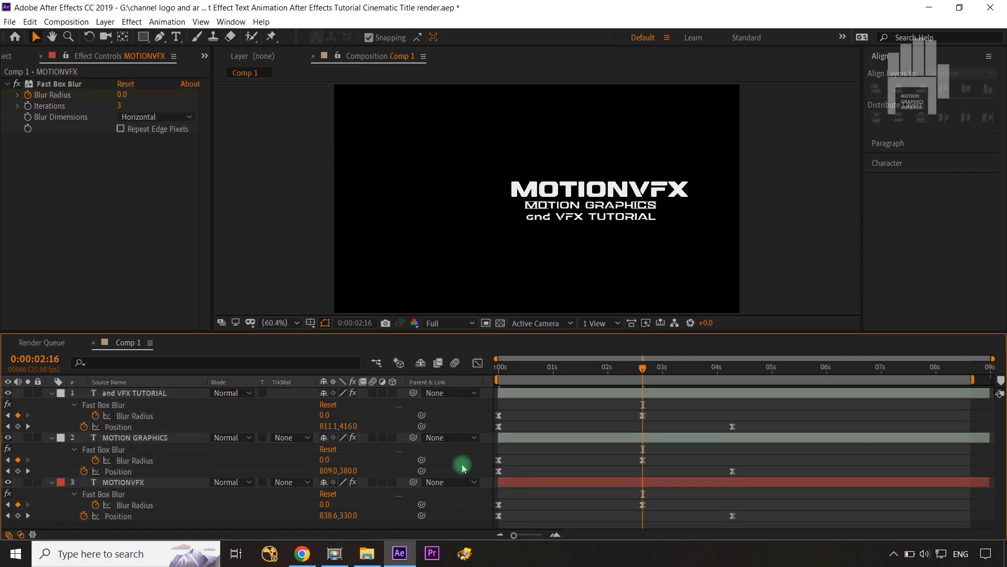
Preview the eased animation and shift the MOTION GRAPHICS layer to start at 0:00:00:05.
left_click_drag(646, 372, 733, 390)
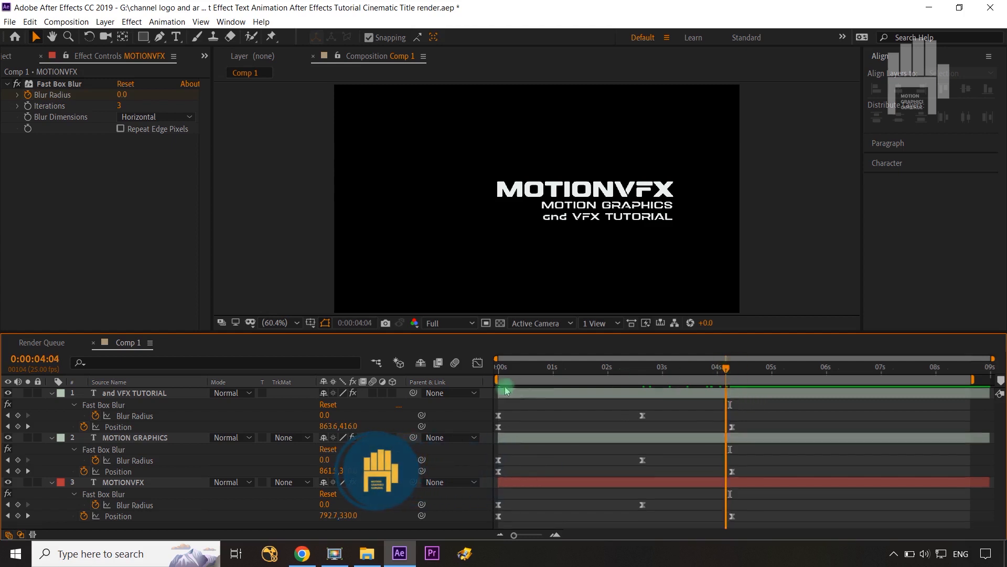
left_click_drag(730, 368, 488, 389)
key("ctrl+Right")
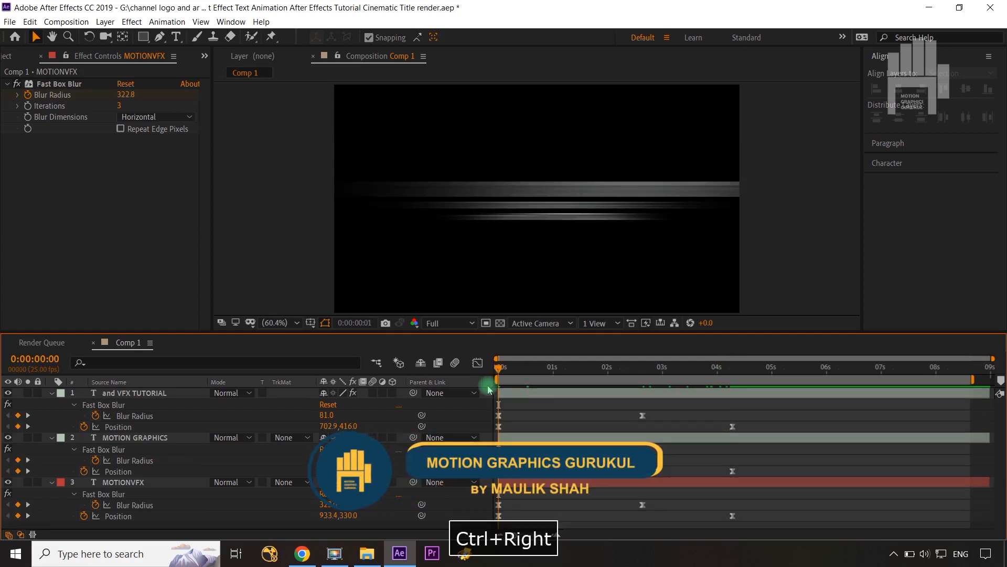
key("ctrl+Right")
key("ctrl+Right")
key("ctrl+Right")
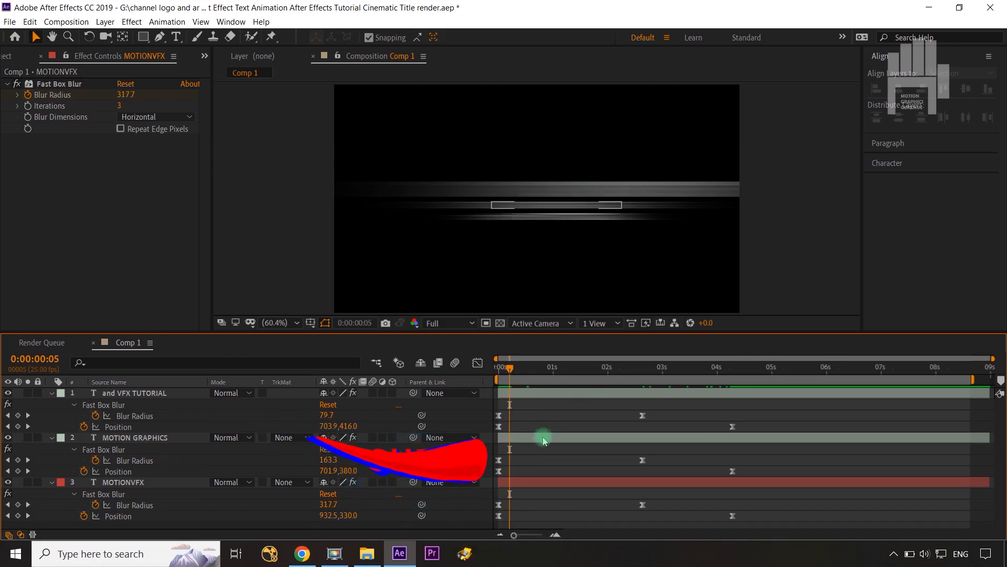
left_click_drag(540, 437, 554, 441)
Shift the "and VFX TUTORIAL" layer to start at 0:00:00:10.
left_click(525, 392)
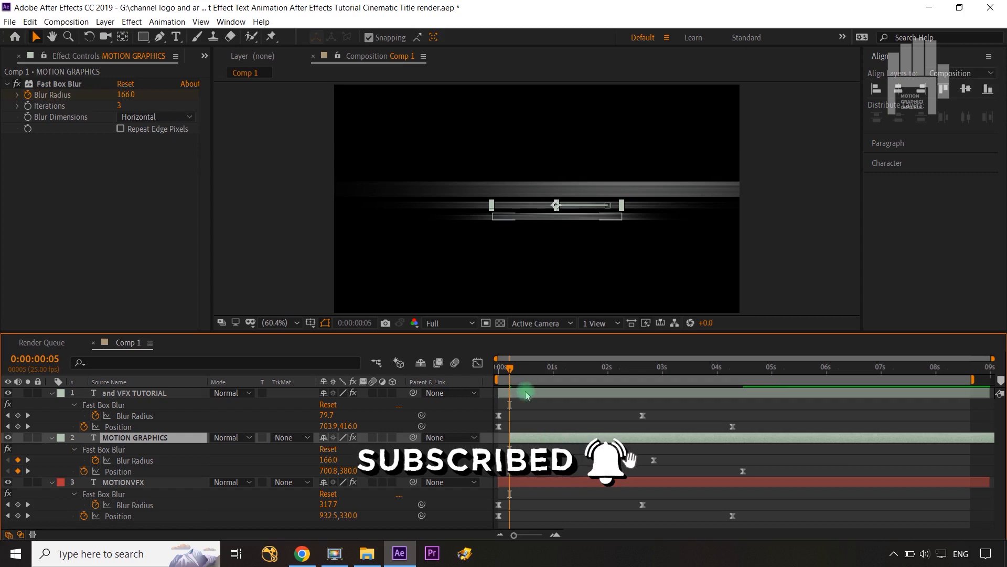
key("ctrl+Right")
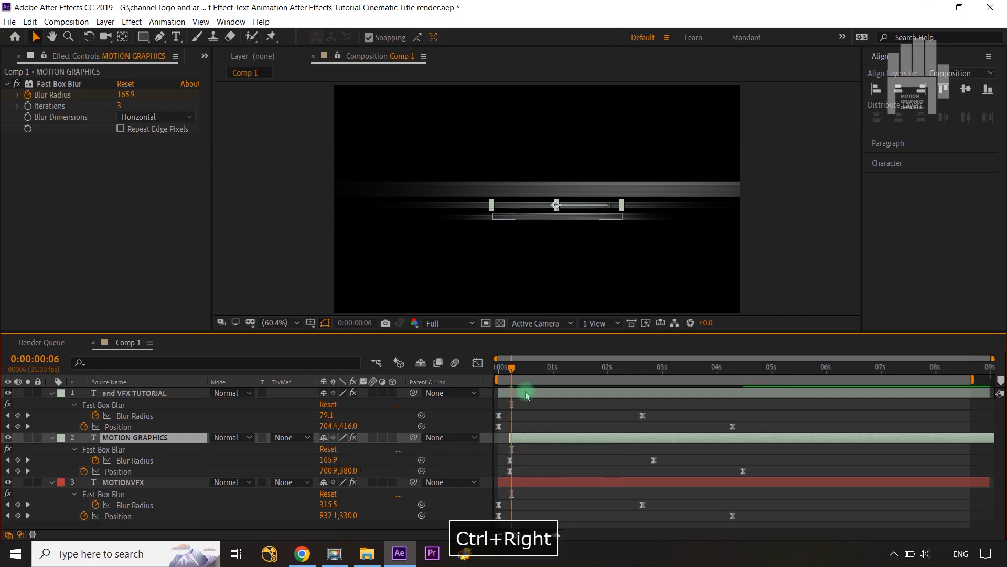
key("ctrl+Right")
key("ctrl+Right")
key("ctrl+Right")
key("ctrl+Right")
key("ctrl+Right")
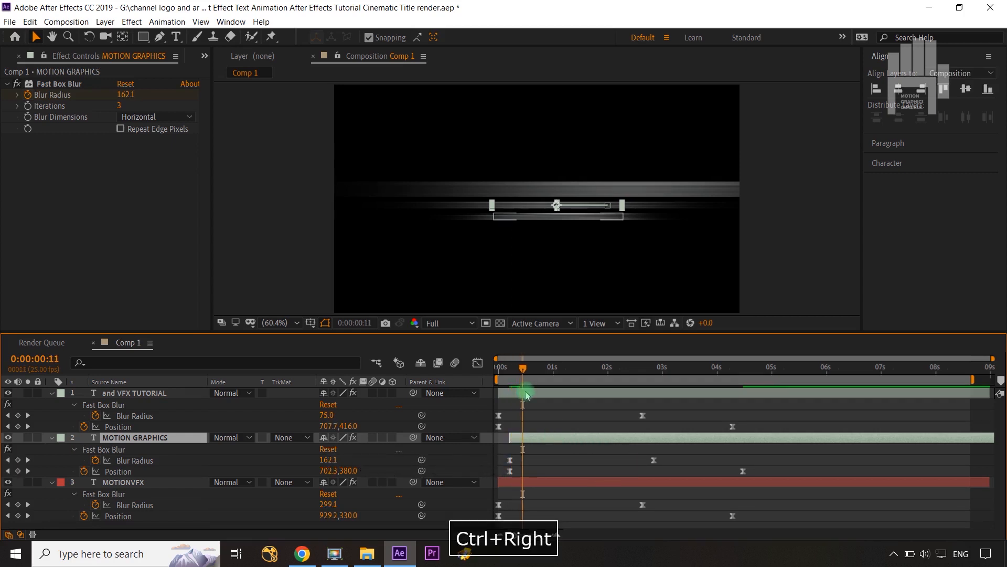
key("ctrl+Left")
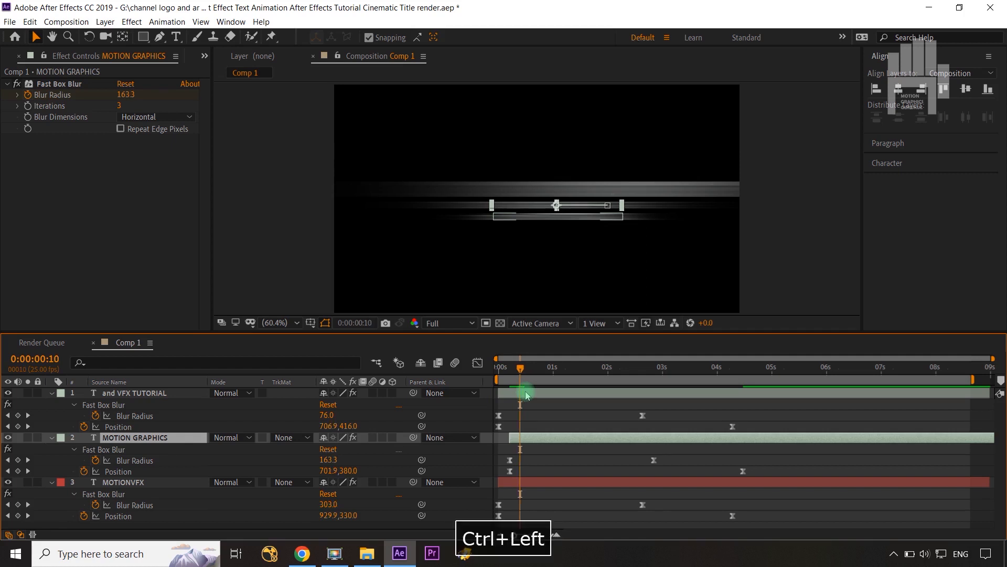
left_click_drag(533, 394, 558, 399)
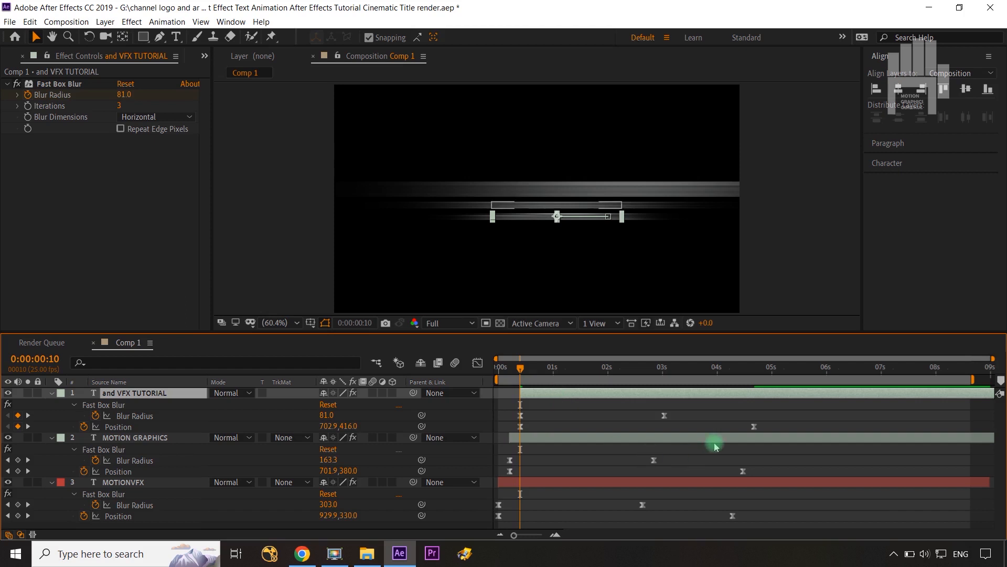
Move the MOTION GRAPHICS layer's ending Position keyframe to 0:00:04:17.
left_click_drag(521, 368, 733, 415)
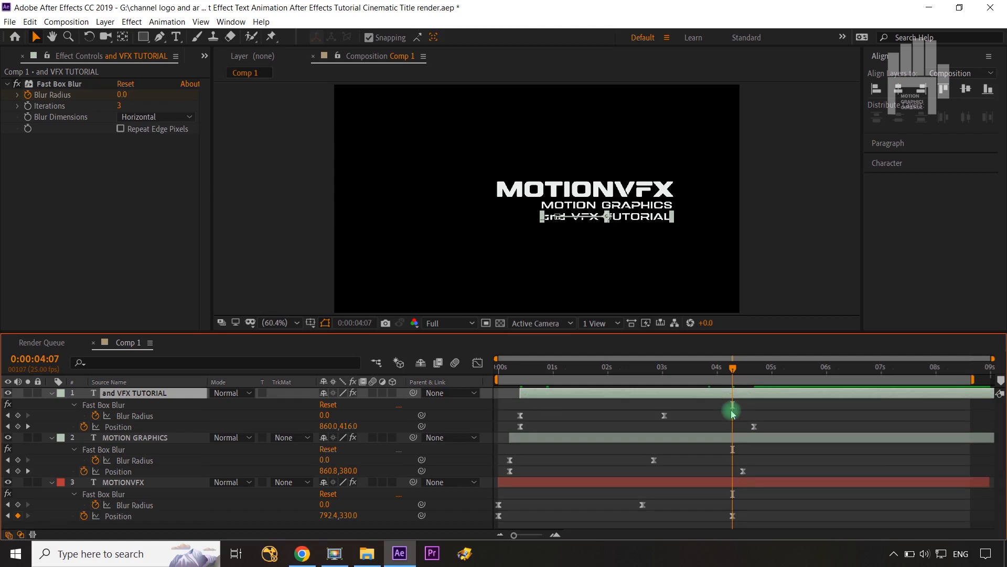
key("shift+Page_Down")
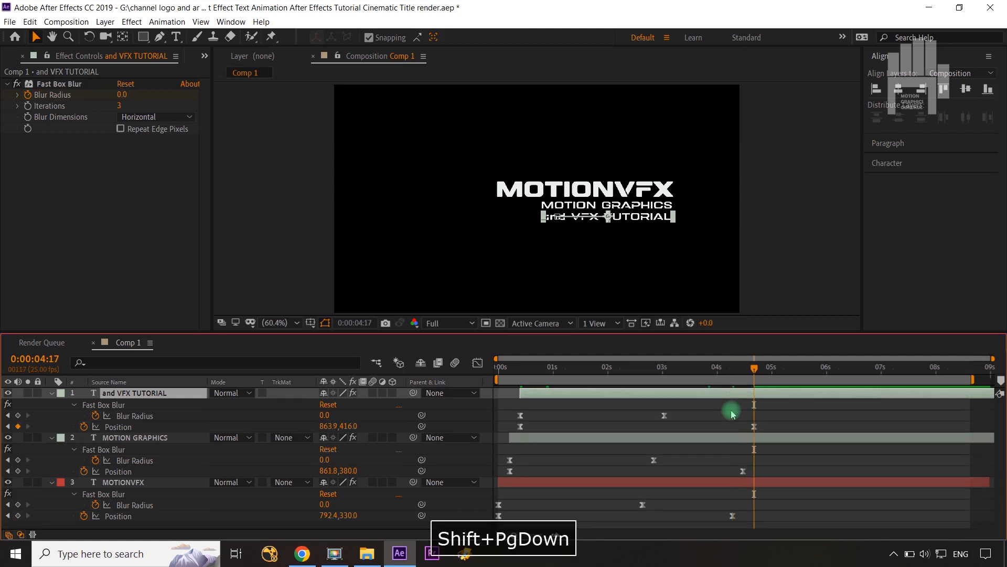
left_click(743, 472)
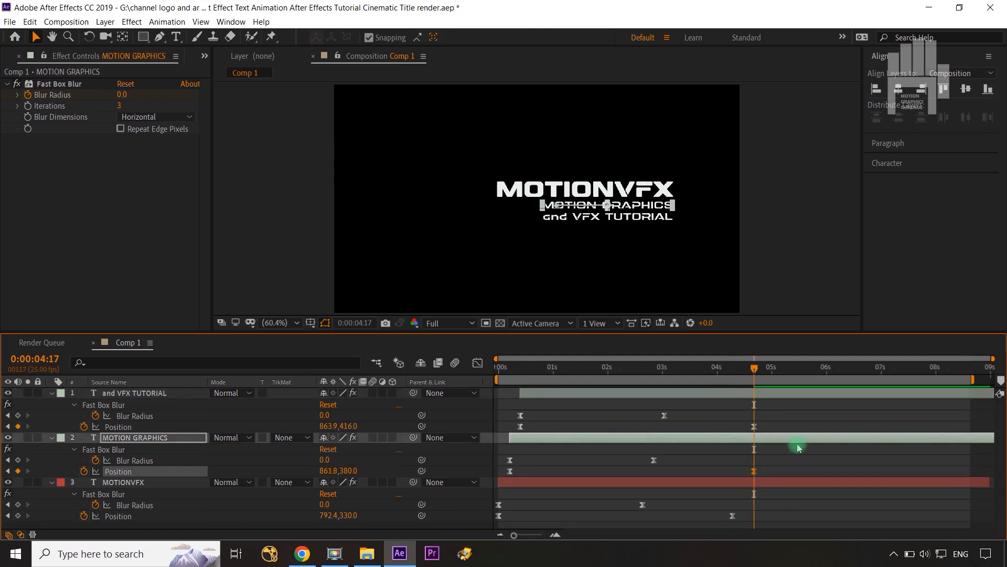
Move the "and VFX TUTORIAL" layer's ending Position keyframe to 0:00:05:02.
key("shift+Page_Down")
left_click(751, 427, "shift")
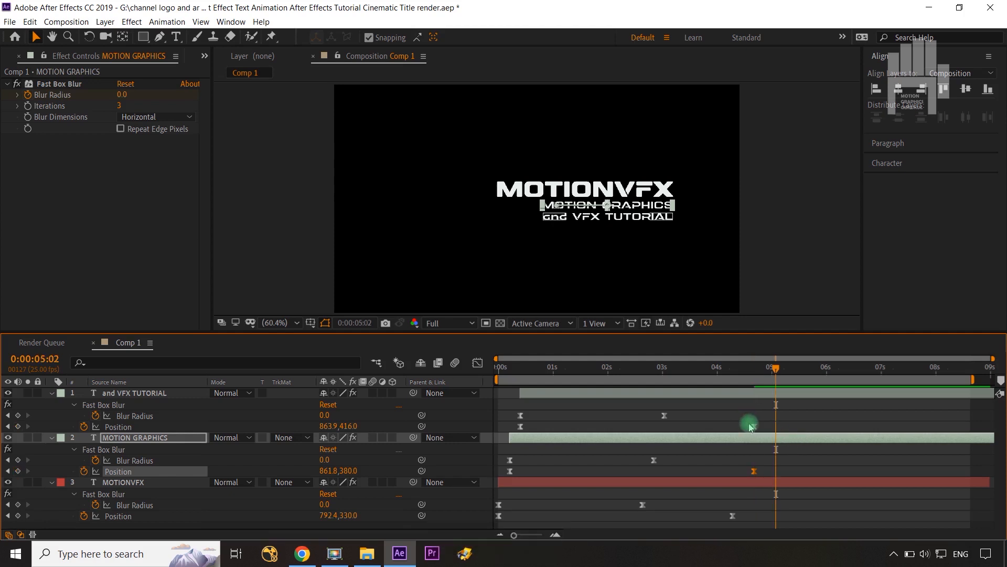
left_click_drag(754, 431, 772, 428)
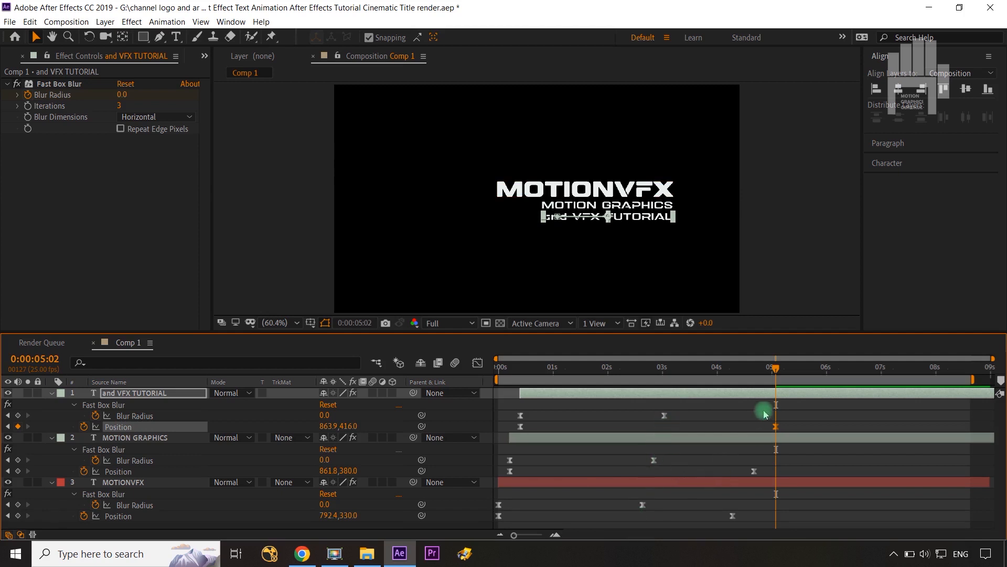
Shift all three text layers together by 10 frames so the MOTIONVFX layer starts at 0:00:00:10.
mouse_move(733, 515)
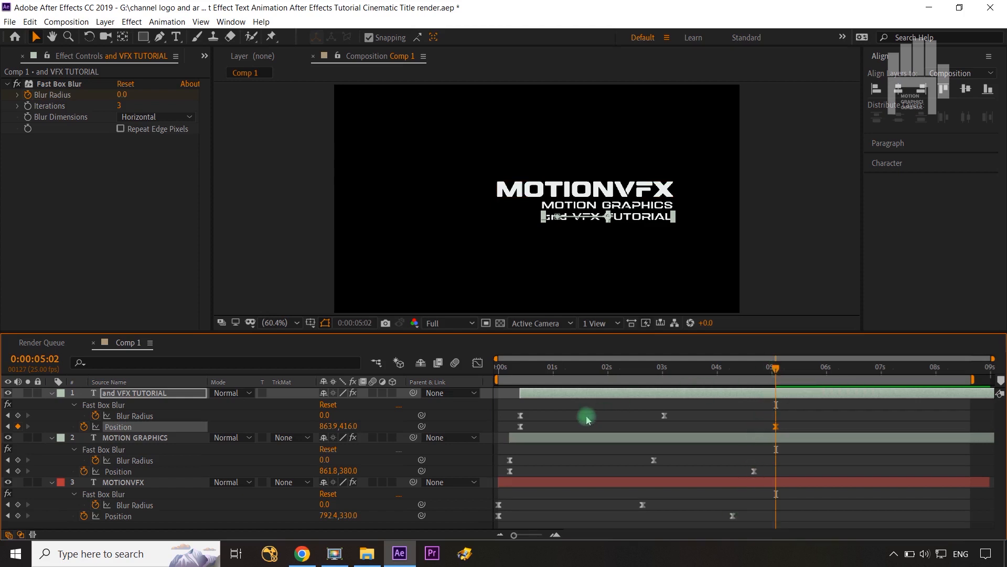
left_click(158, 482, "shift")
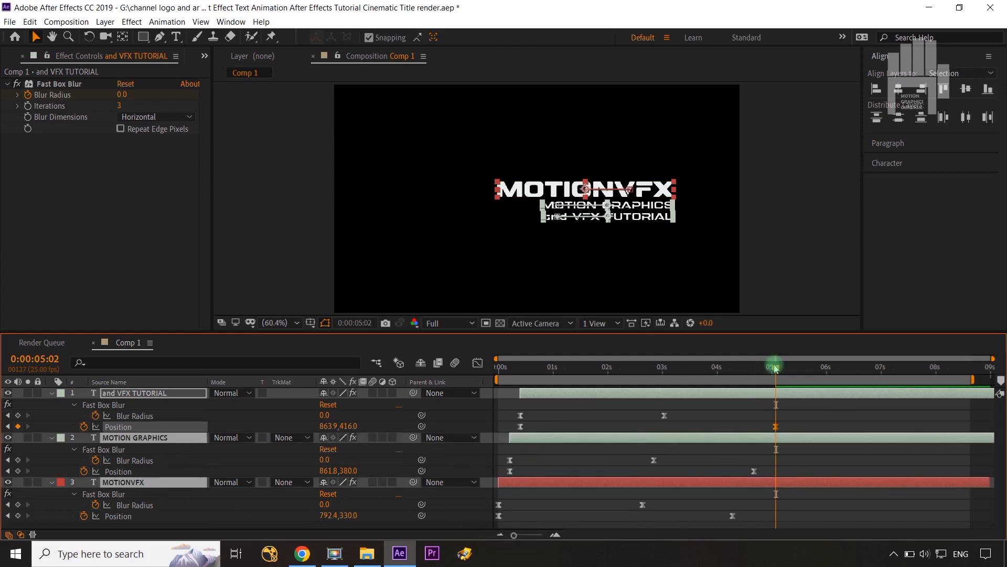
left_click_drag(775, 369, 511, 374)
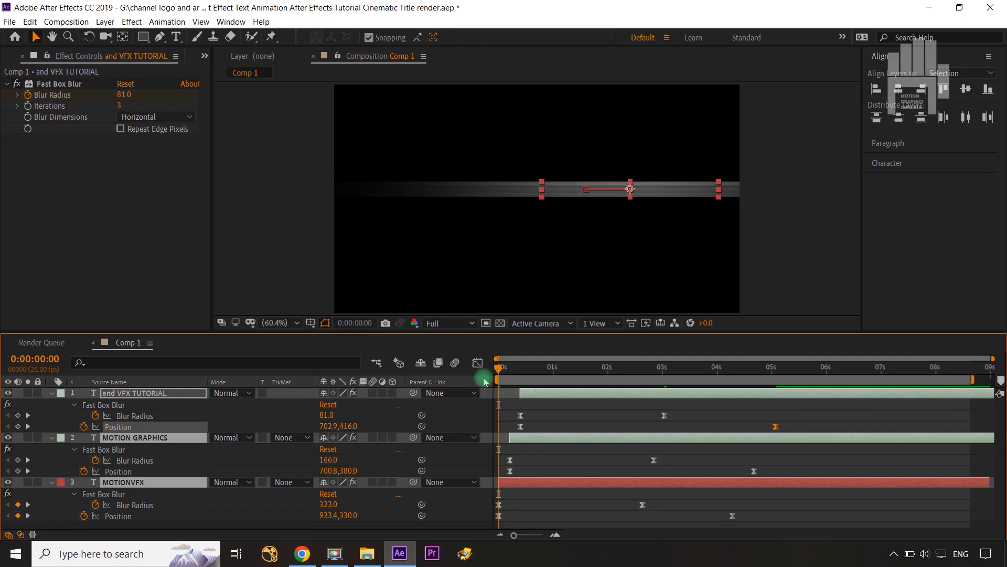
key("shift+Page_Down")
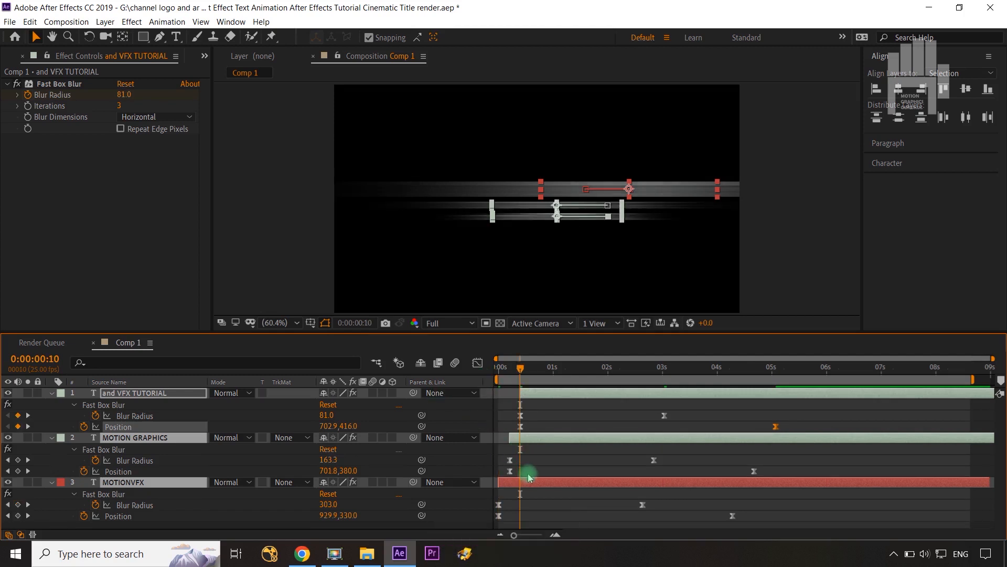
left_click_drag(535, 483, 555, 488)
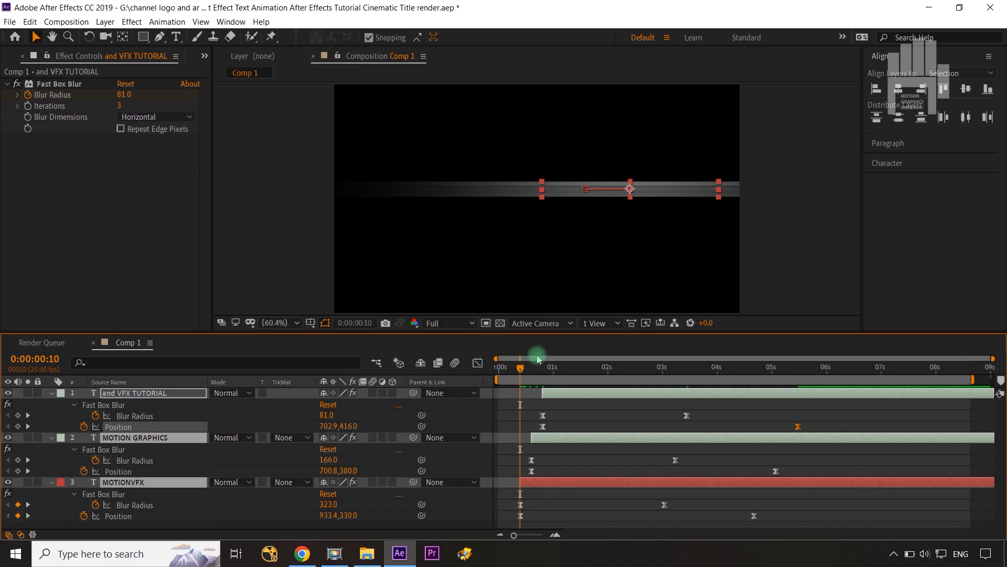
mouse_move(523, 367)
left_mouse_down()
mouse_move(508, 369)
mouse_move(522, 371)
left_mouse_up()
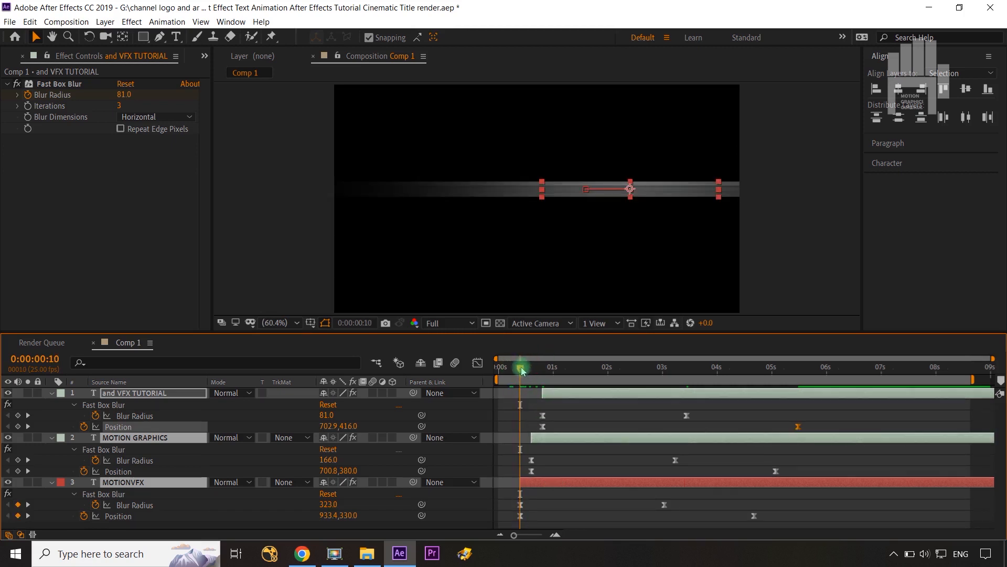
Collapse the text layers' properties and add a new null object to Comp 1.
left_click(51, 393)
left_click(118, 478)
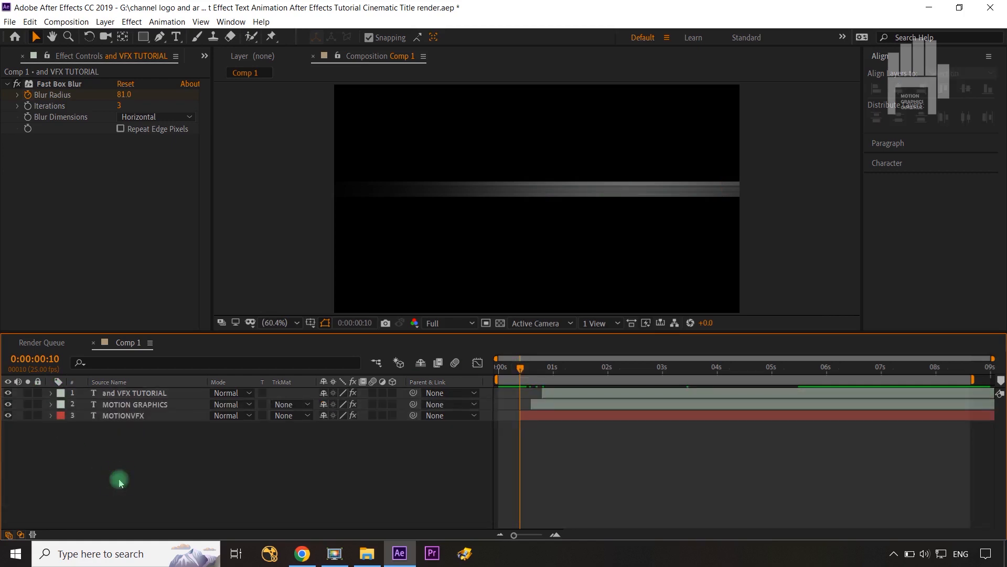
right_click(121, 482)
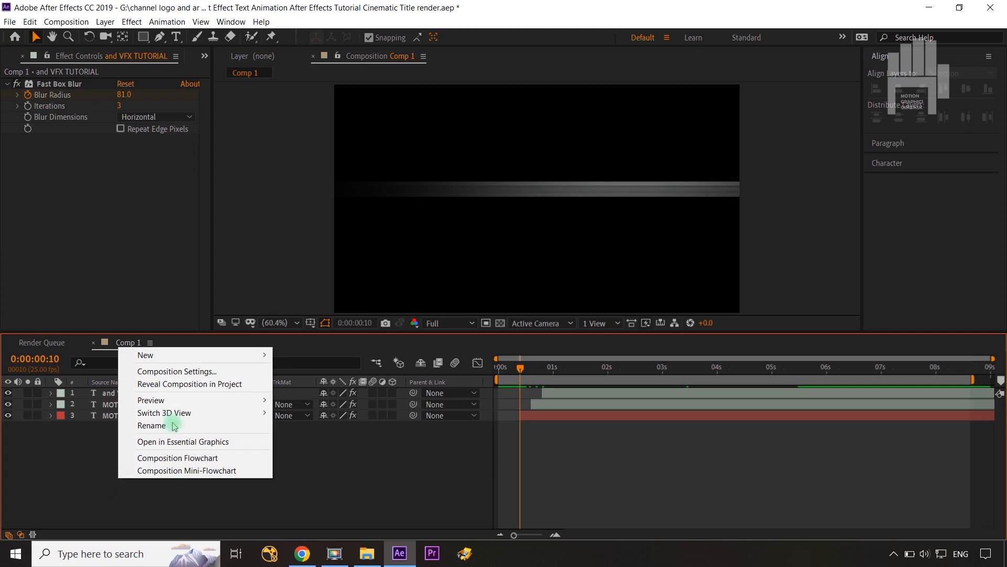
mouse_move(262, 355)
left_click(314, 421)
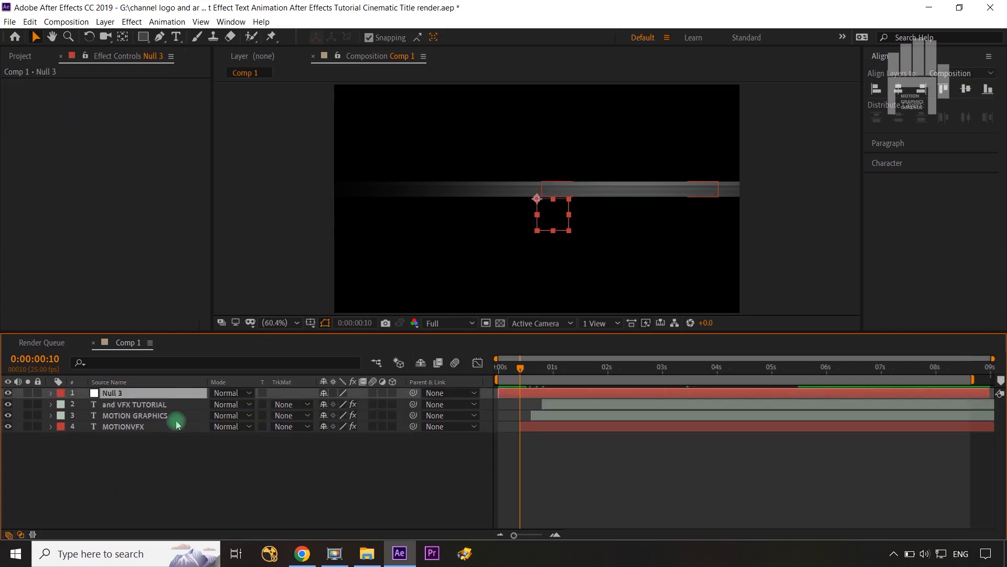
Parent the "and VFX TUTORIAL", MOTION GRAPHICS and MOTIONVFX layers to the Null 3 layer.
left_click(133, 405)
left_click(135, 428, "shift")
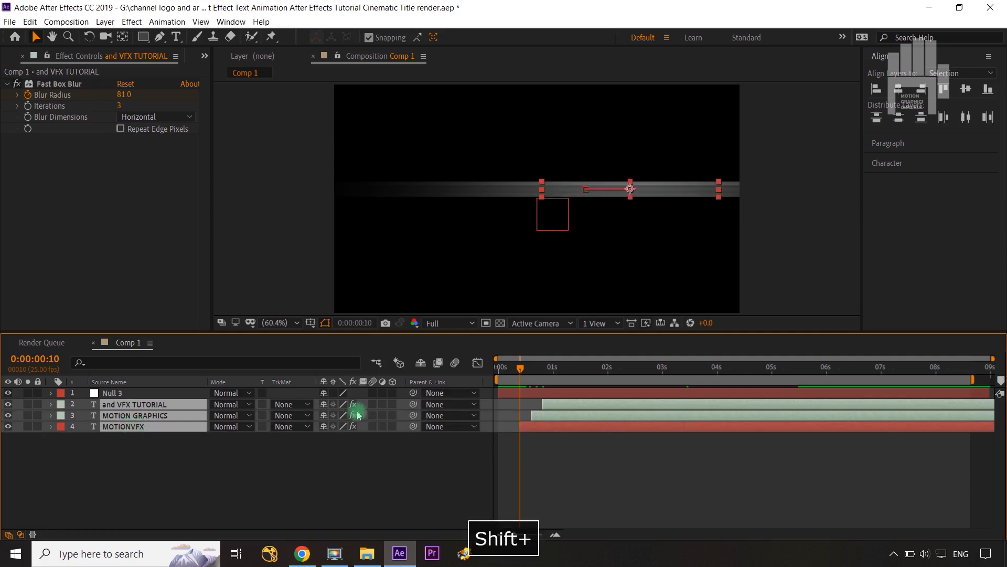
left_click_drag(413, 404, 126, 397)
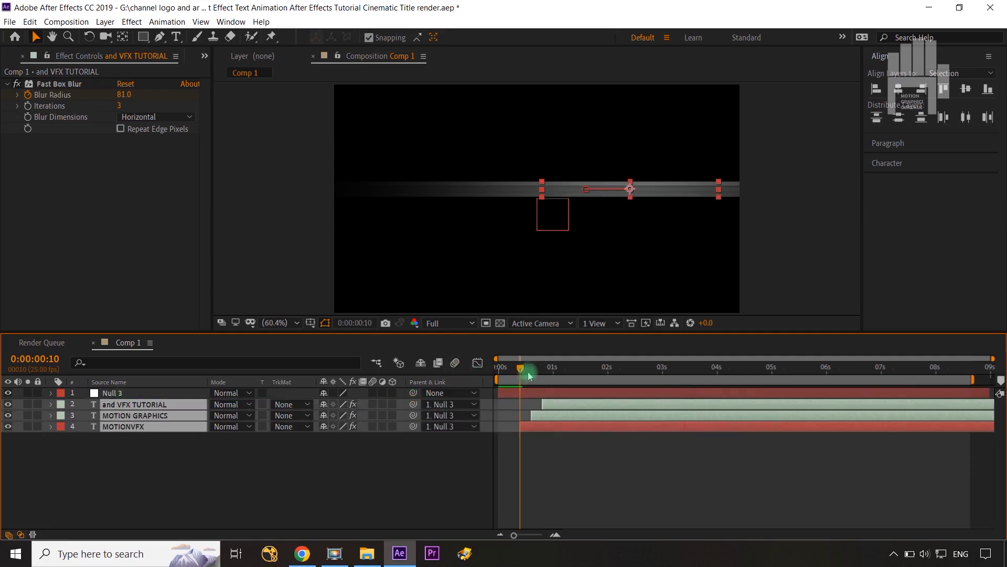
Add a starting Position keyframe to the Null 3 layer at 0:00:00:00.
left_click_drag(521, 371, 497, 366)
left_click(189, 393)
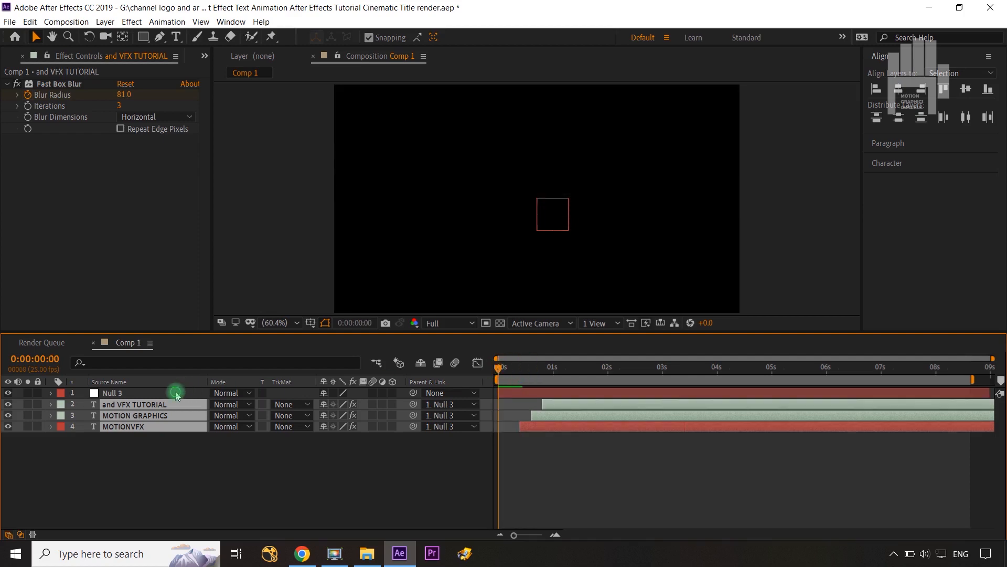
left_click(176, 393)
key("p")
left_click(84, 404)
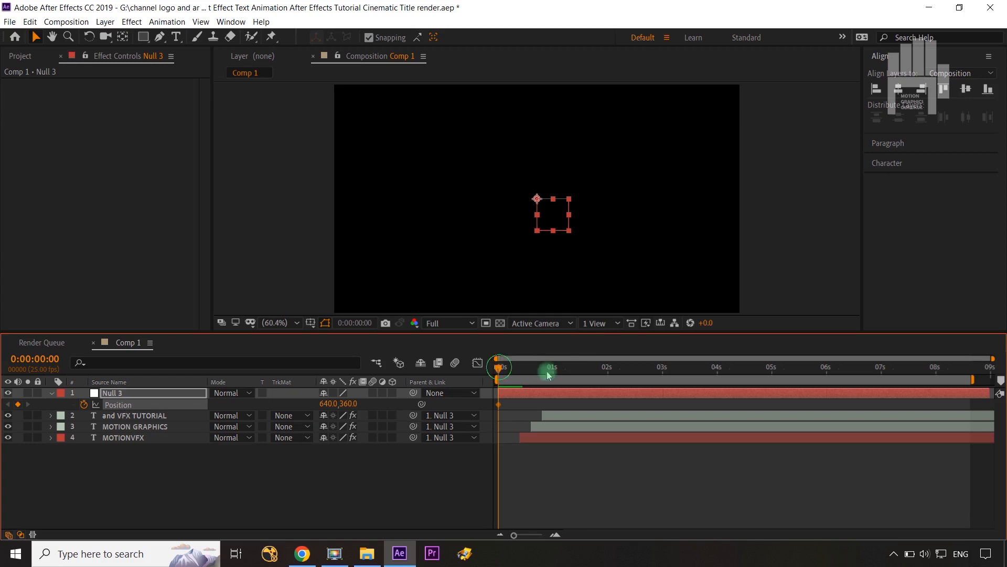
Show the Title/Action Safe guides and keyframe the null's Position at 491, 360 at 0:00:06:00.
left_click_drag(548, 374, 826, 383)
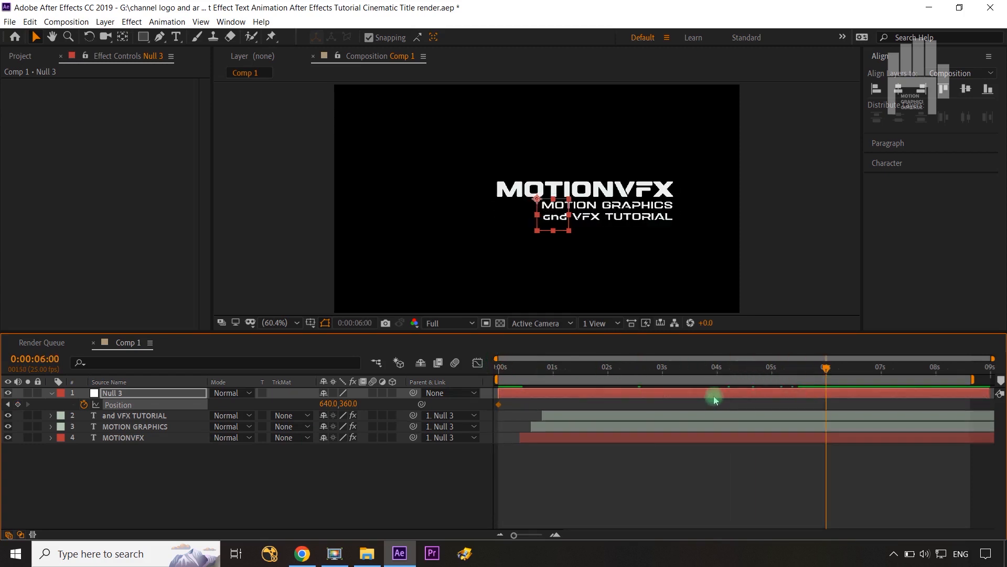
left_click(325, 322)
left_click(330, 333)
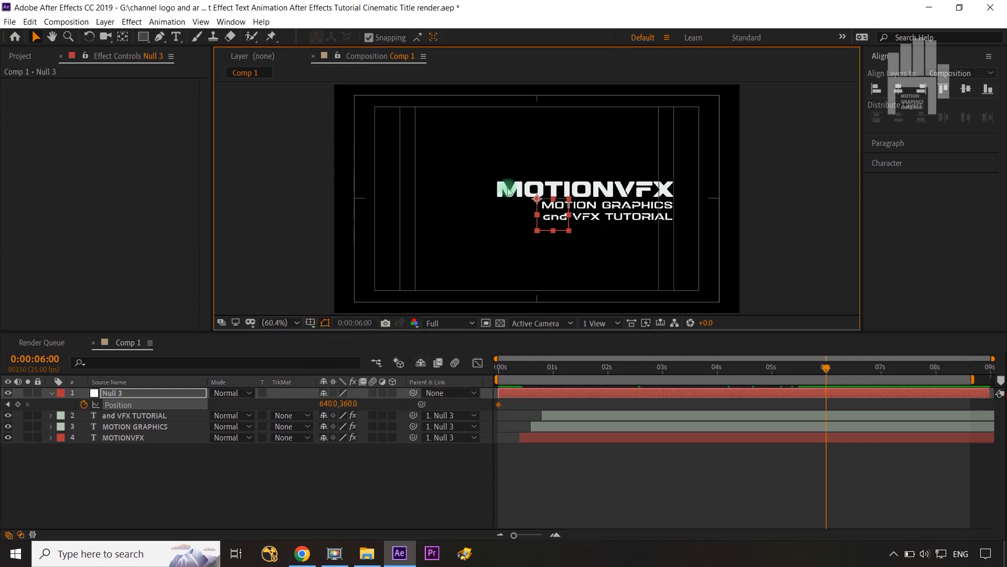
left_click_drag(328, 404, 231, 405)
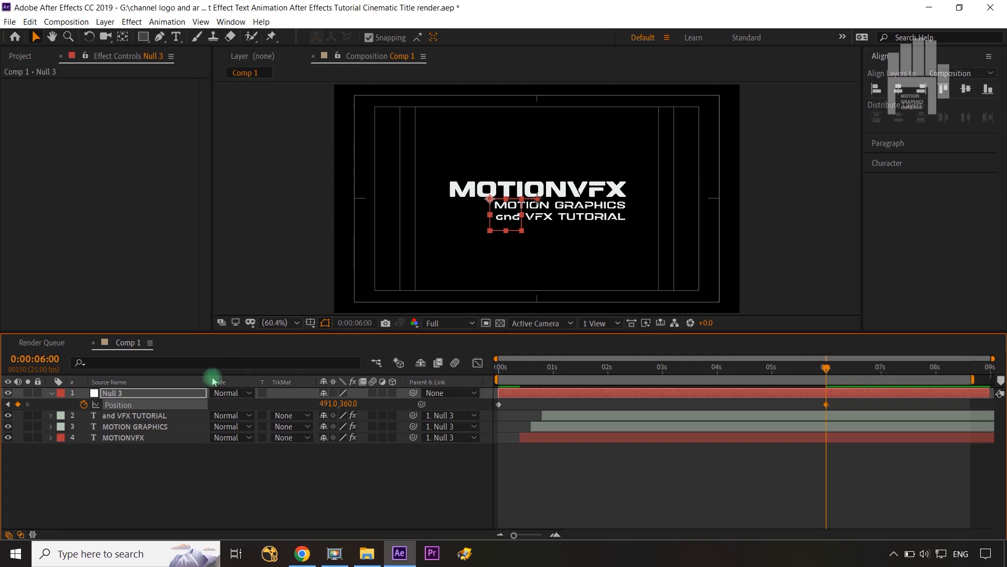
Keyframe the null's Scale at 100% at 0:00:00:00 and at 69% at 0:00:06:00.
left_click(190, 398)
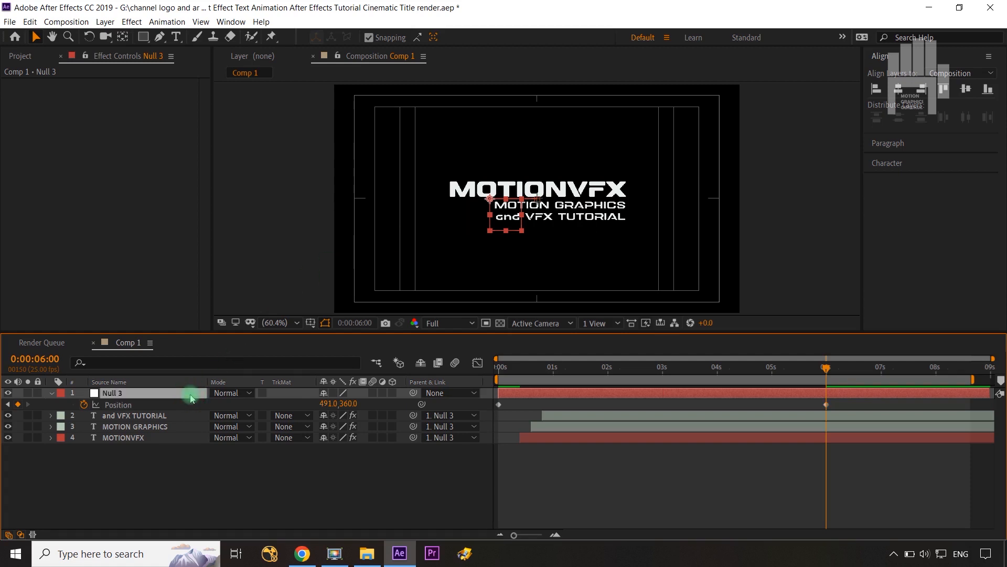
key("shift+s")
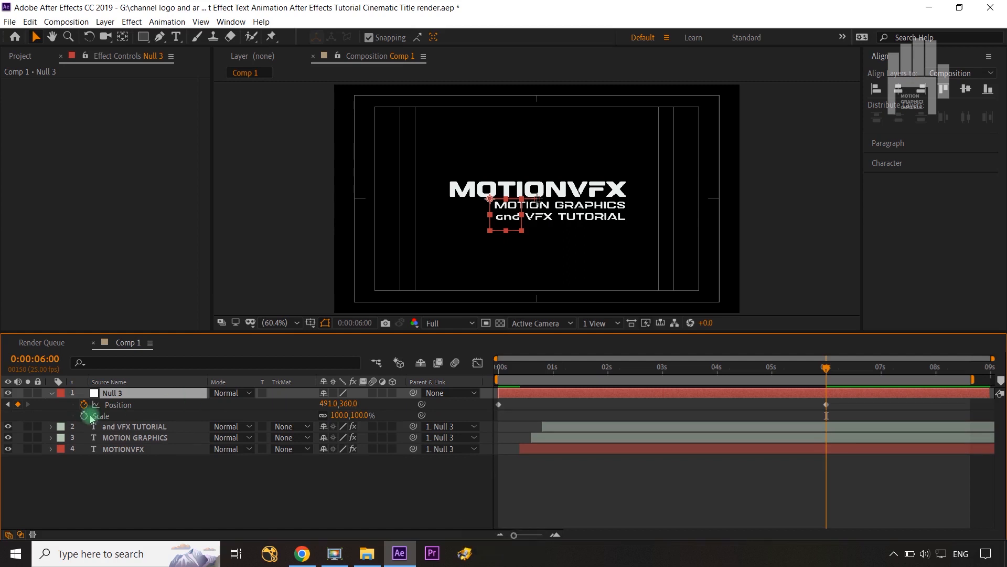
left_click(84, 415)
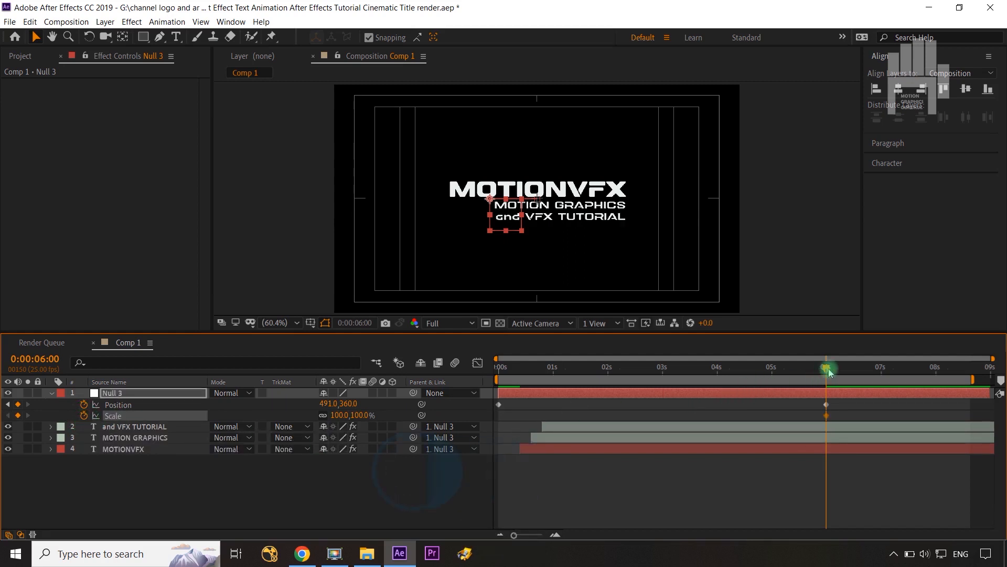
key("Home")
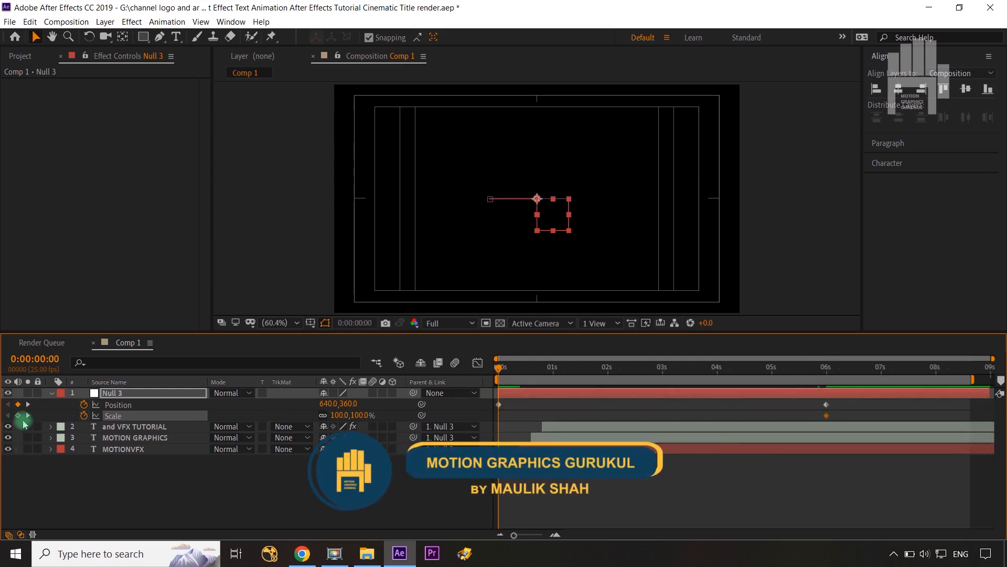
left_click_drag(499, 367, 825, 386)
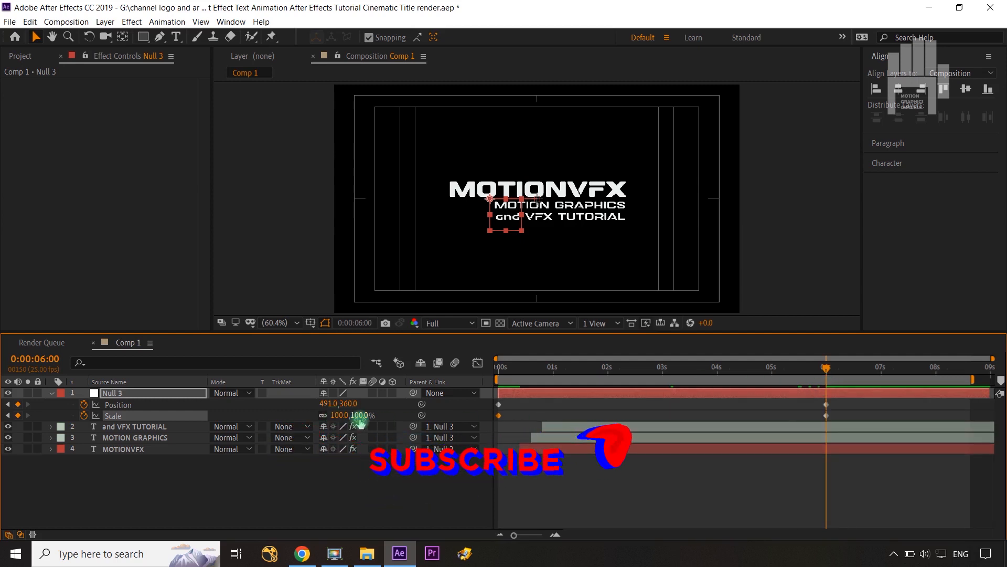
left_click_drag(361, 421, 344, 425)
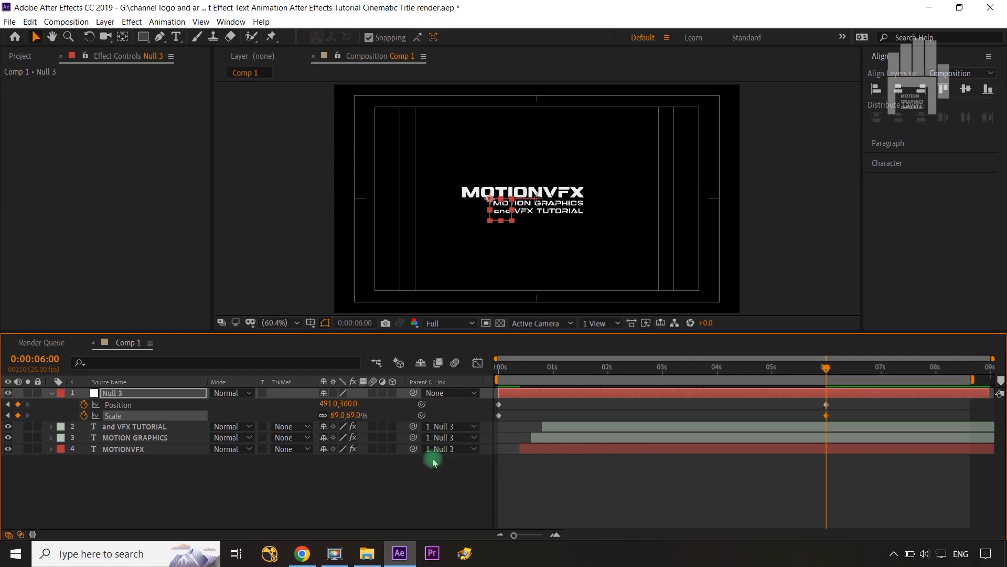
Set the null's X Position to 532 at 0:00:06:00 and apply Easy Ease to all its Position and Scale keyframes.
left_click_drag(327, 404, 356, 412)
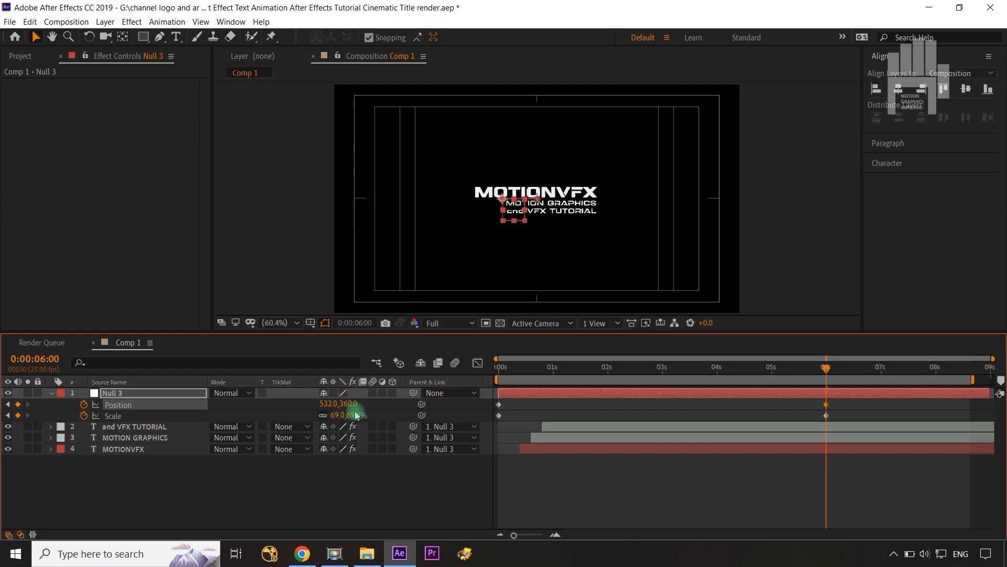
left_click(378, 495)
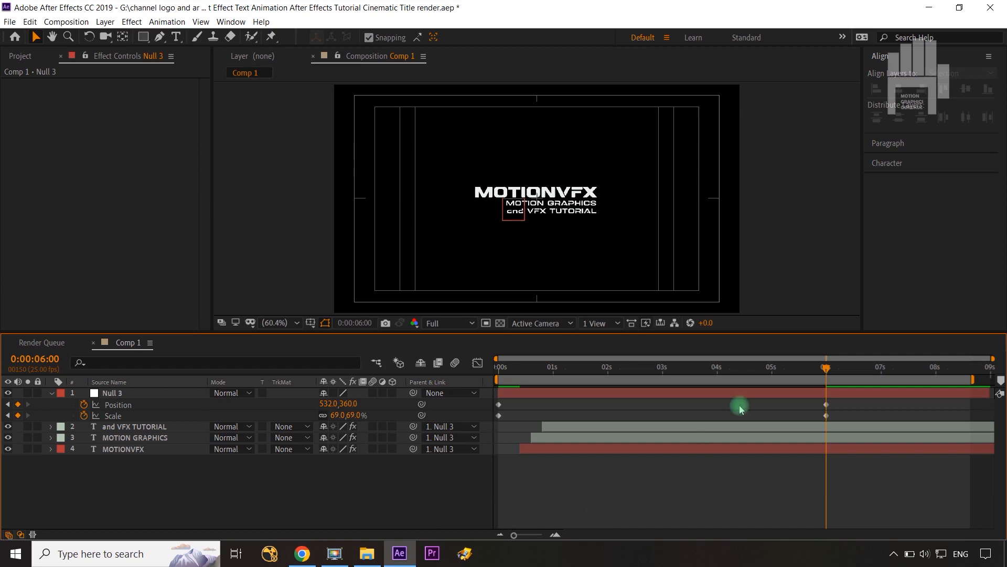
left_click_drag(838, 408, 494, 425)
key("F9")
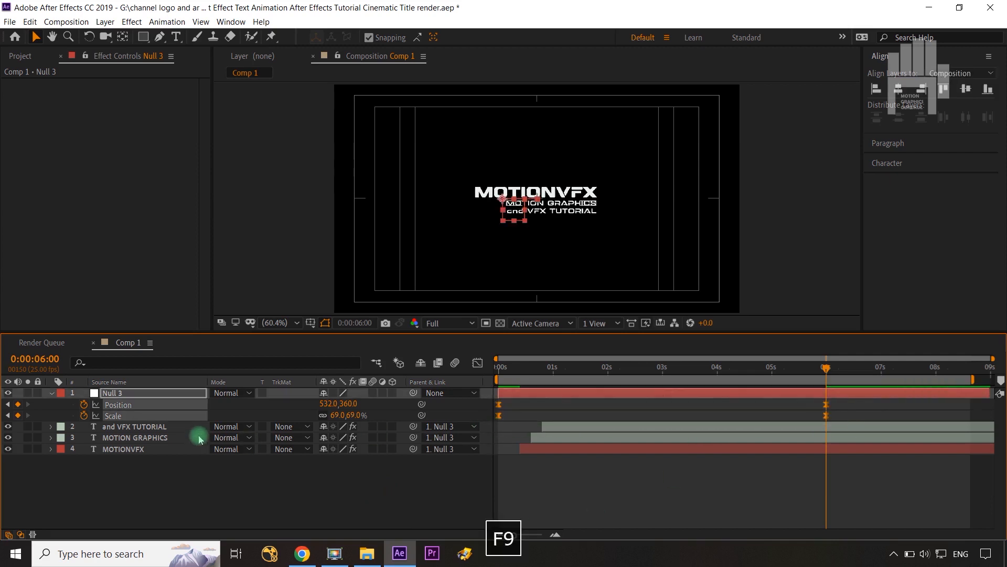
Reveal all layers' keyframes, move the null's ending Position and Scale keyframes to just past 7 seconds, and end the work area there.
left_click(182, 452, "shift")
key("u")
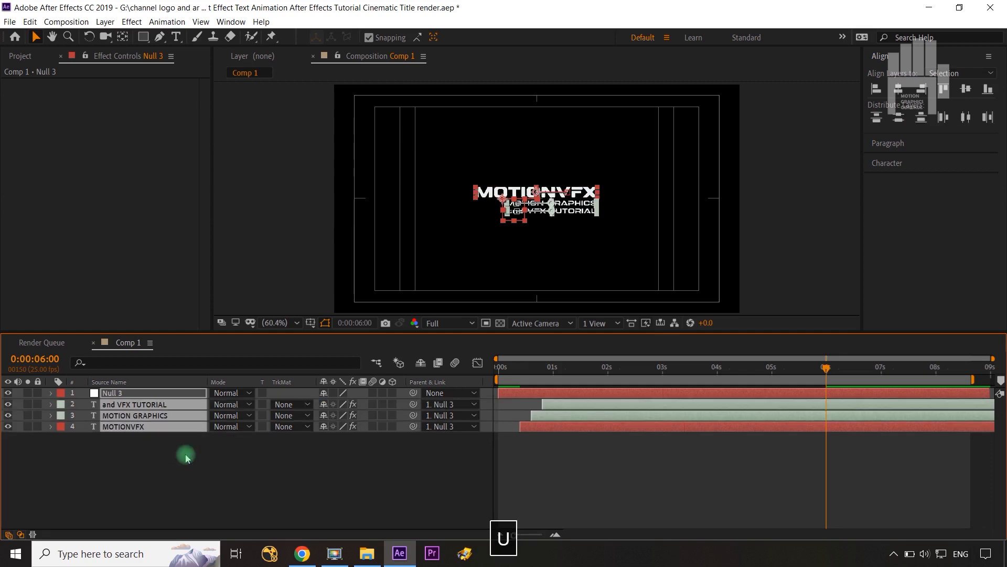
key("u")
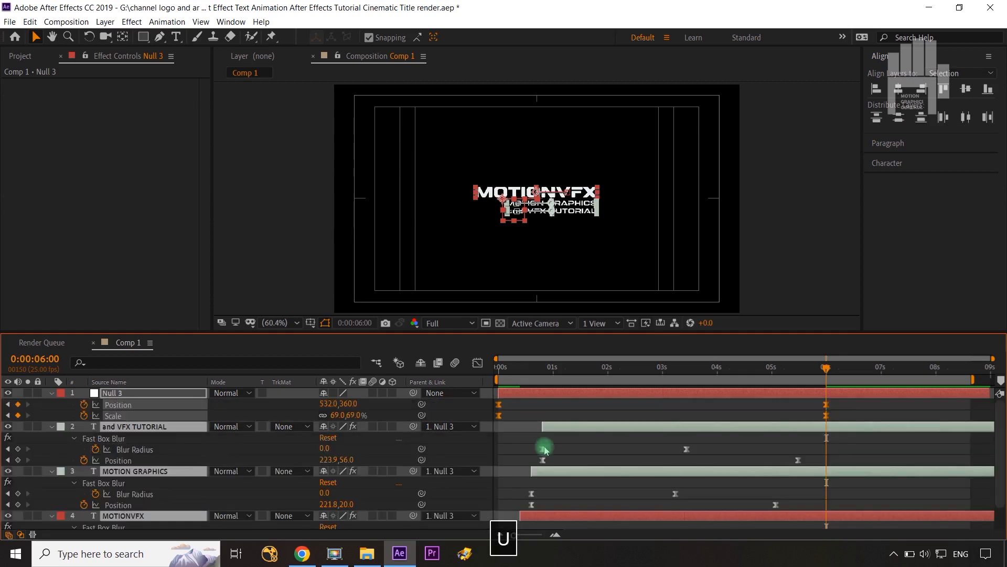
left_click(854, 408)
left_click(826, 405)
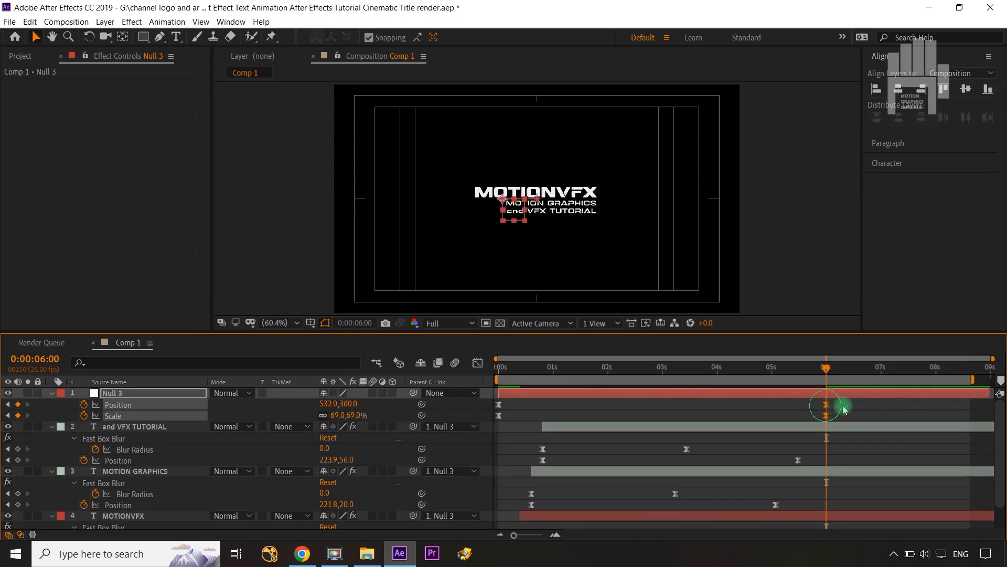
left_click_drag(844, 409, 883, 408)
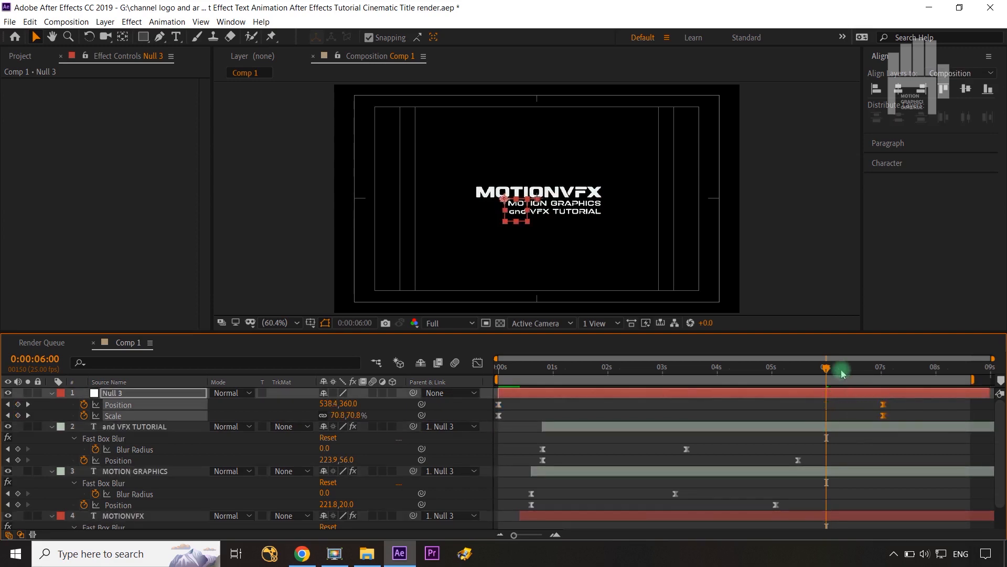
left_click_drag(825, 367, 498, 368)
key("n")
Turn off the Title/Action Safe guides and preview the title animation with the null layer hidden.
left_click(309, 324)
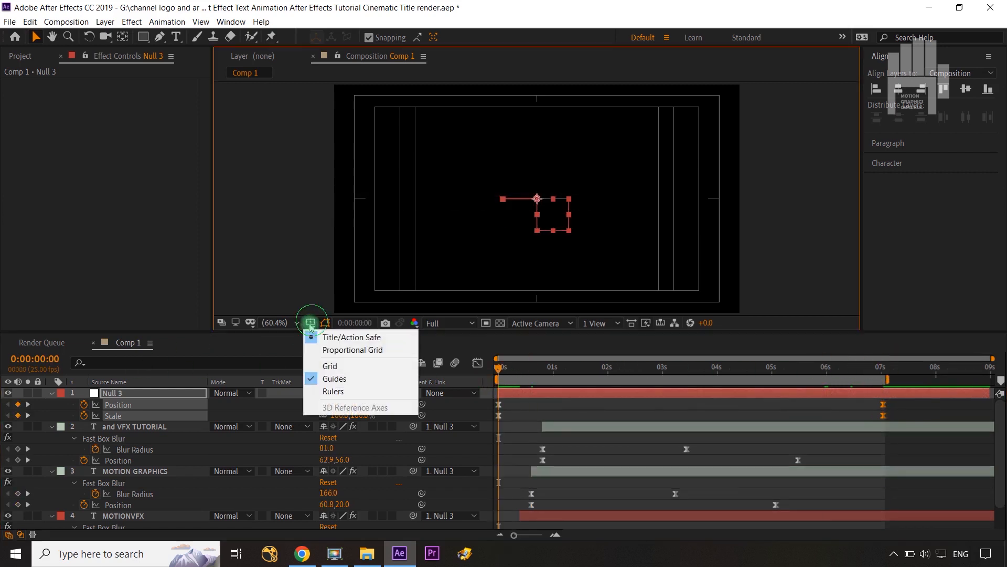
left_click(348, 336)
key("space")
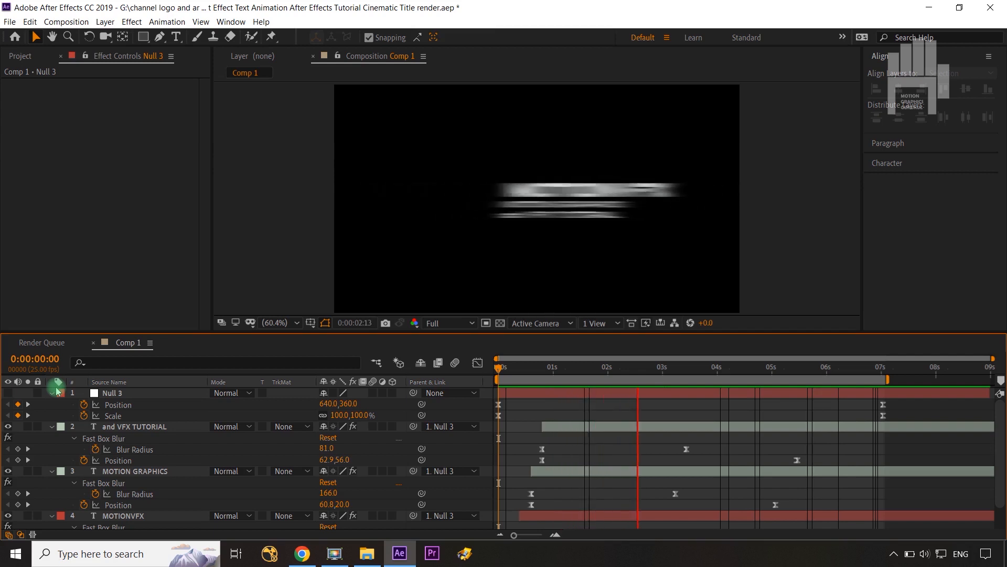
key("space")
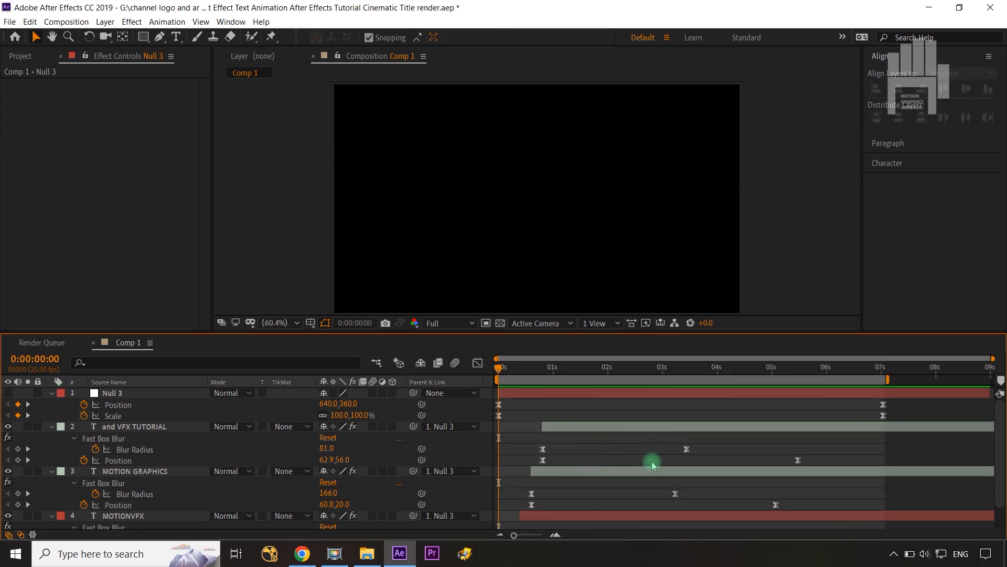
Move the ending Blur Radius keyframes of all three text layers together to about one second later.
scroll(652, 461, "down", 2)
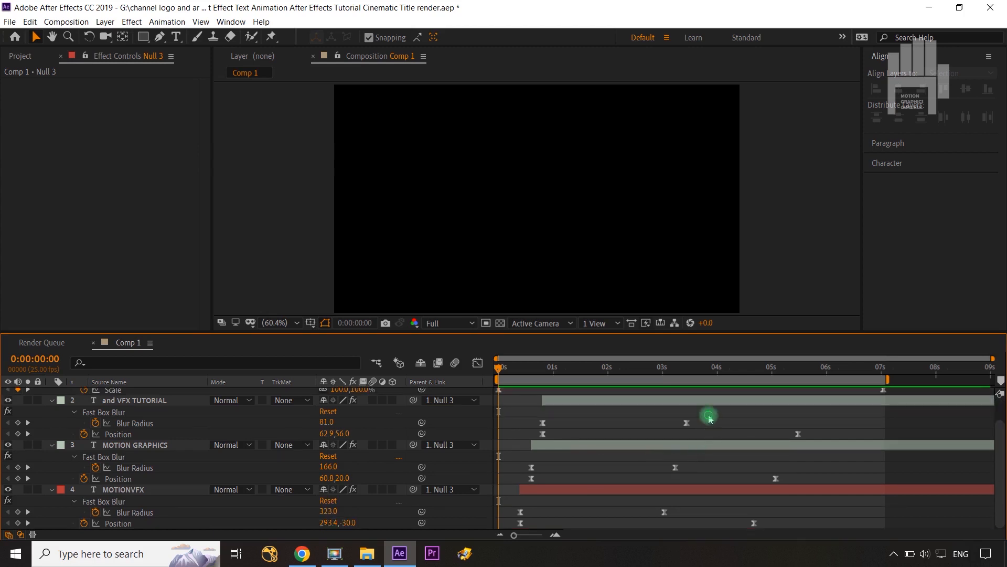
left_click_drag(707, 415, 653, 538)
left_click_drag(685, 422, 755, 429)
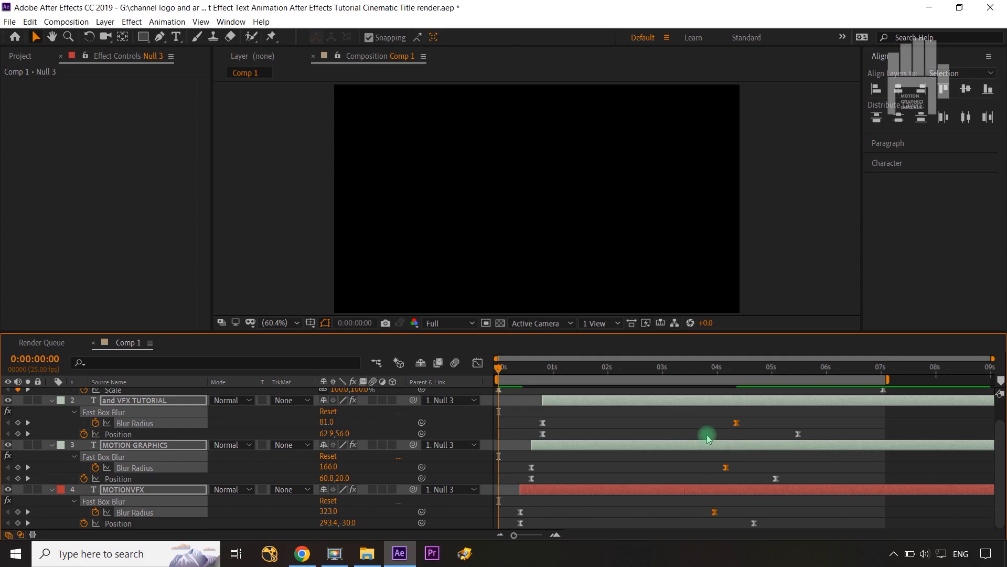
left_click(469, 418)
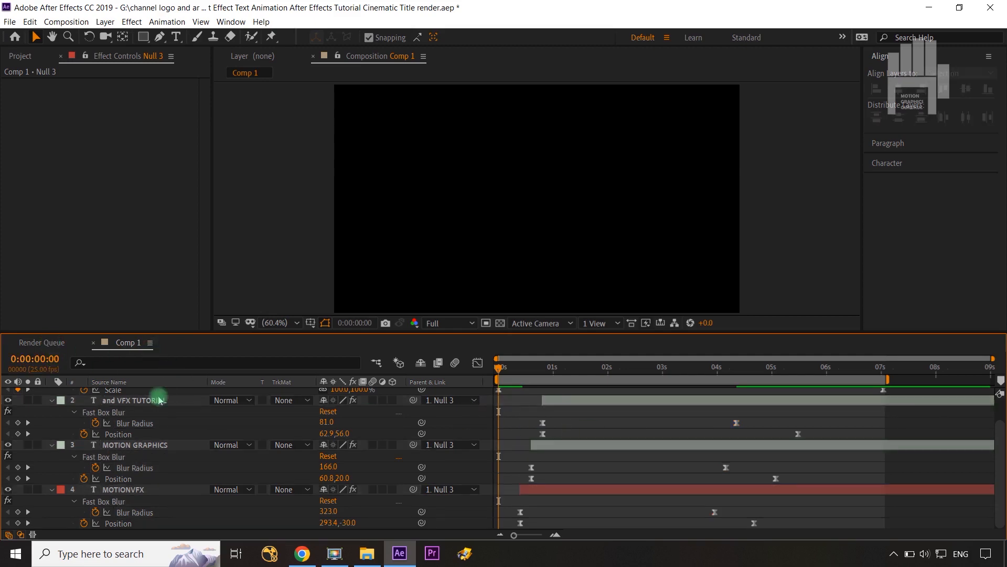
Place the pexels 1920x1080 25fps video above all layers in Screen blending mode and preview the animation.
scroll(153, 419, "up", 2)
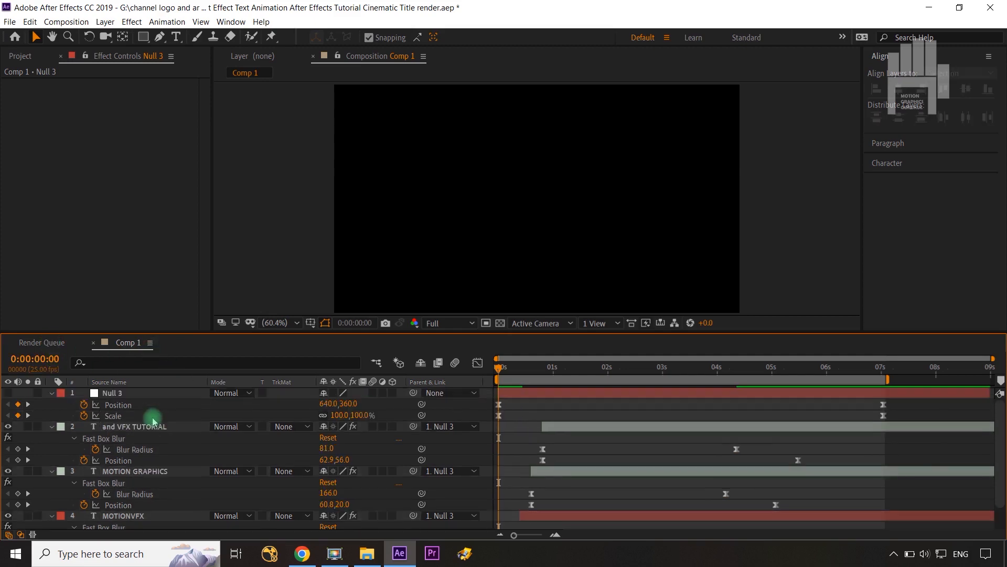
left_click(26, 56)
left_click_drag(73, 187, 125, 395)
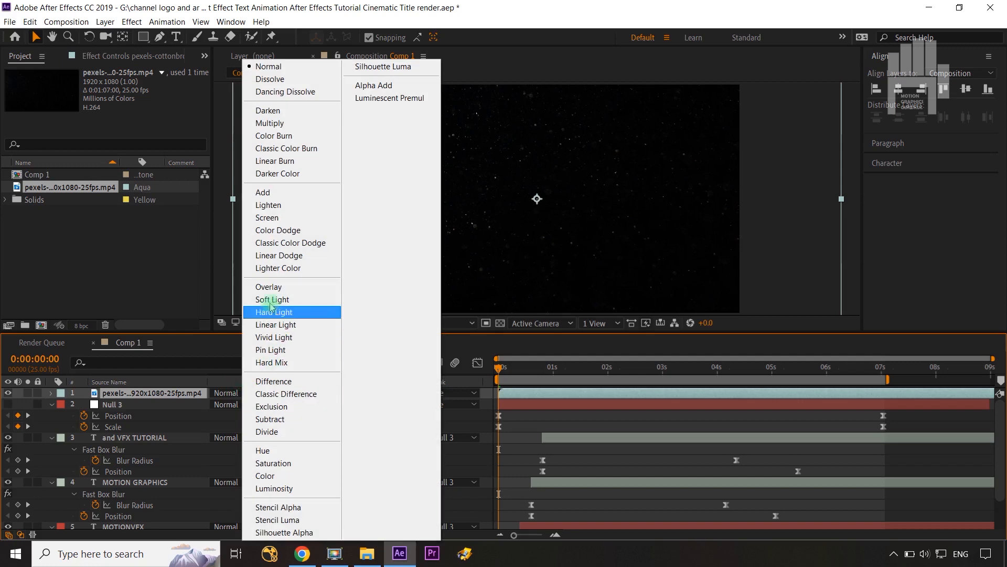
left_click(249, 217)
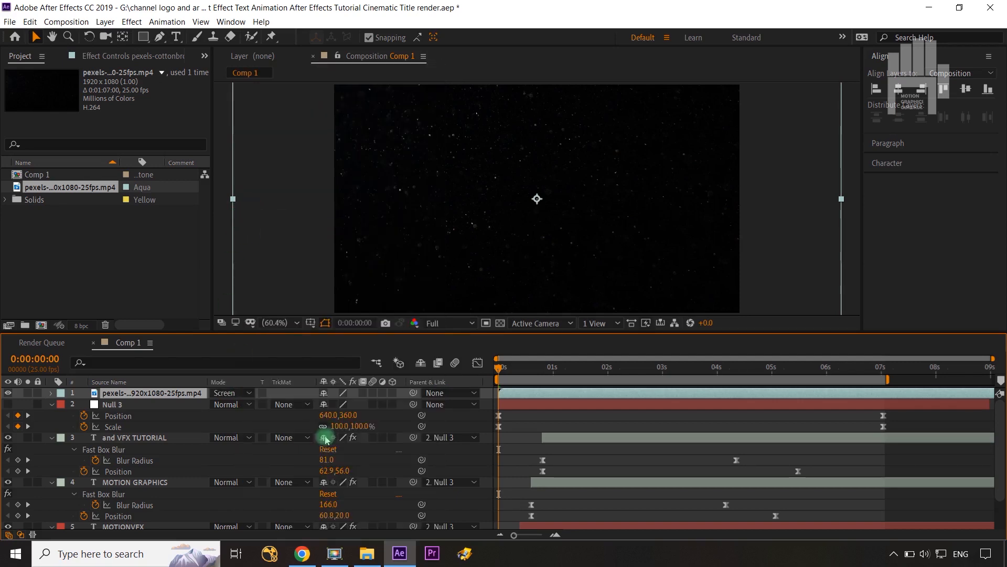
left_click(471, 425)
key("space")
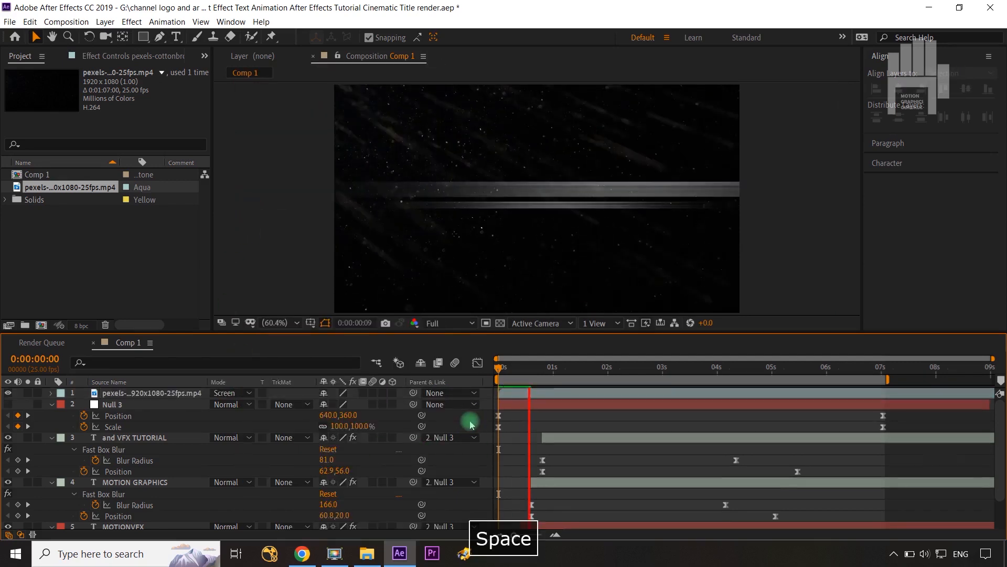